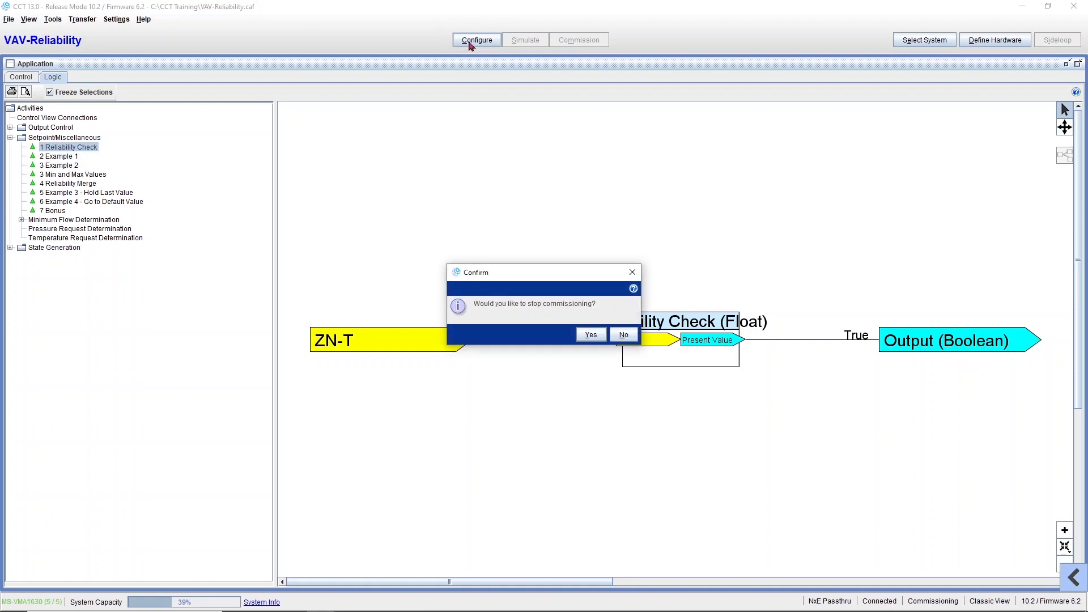
- Stop commissioning and add a second Reliability Check (Float) block below the existing one, with ZN-T wired to its input
click(592, 336)
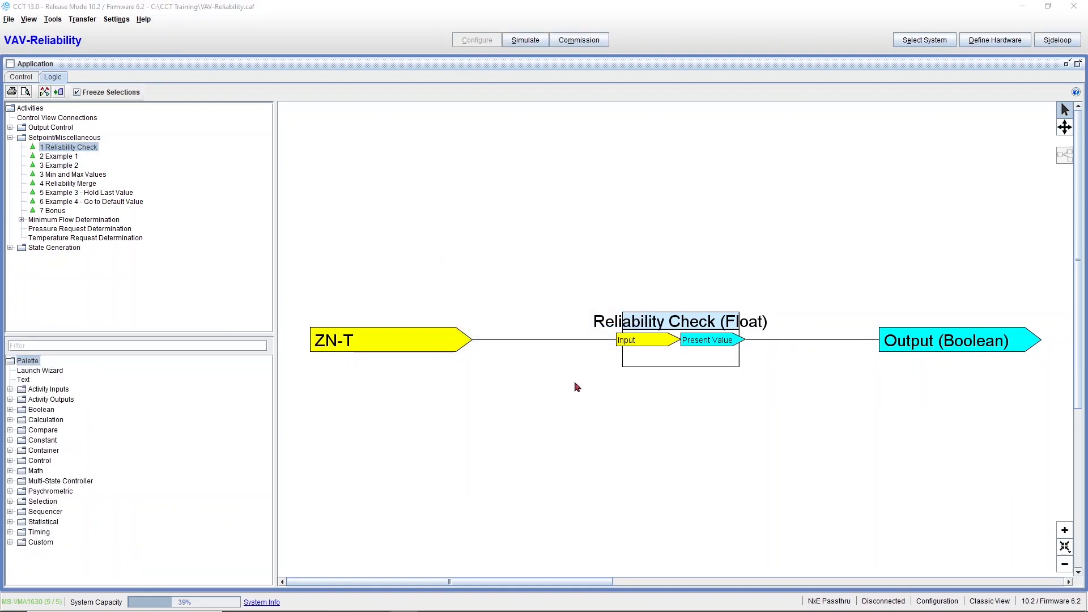
click(43, 411)
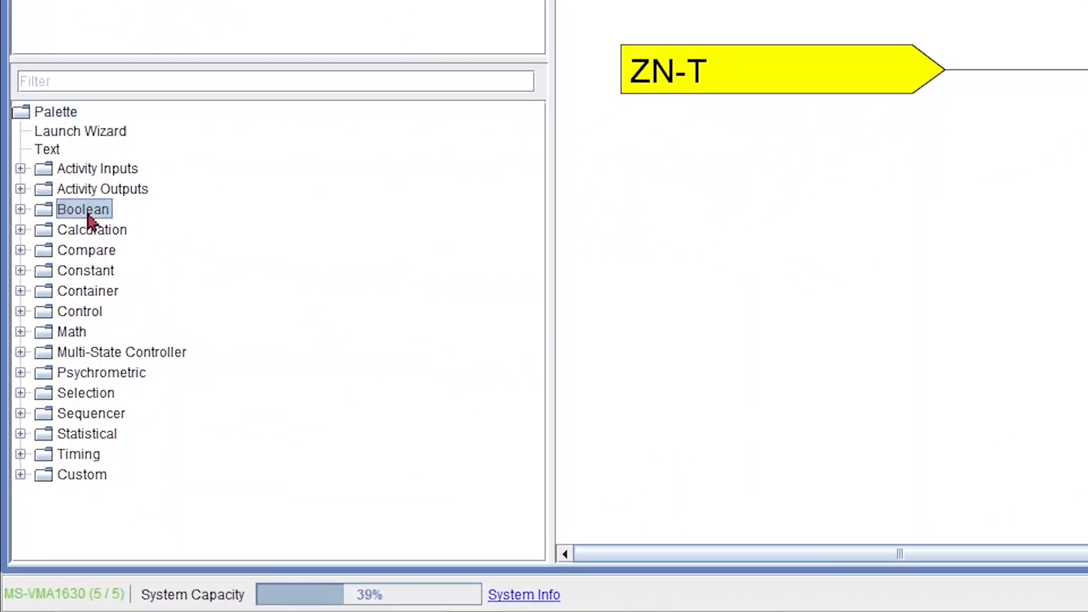
click(21, 211)
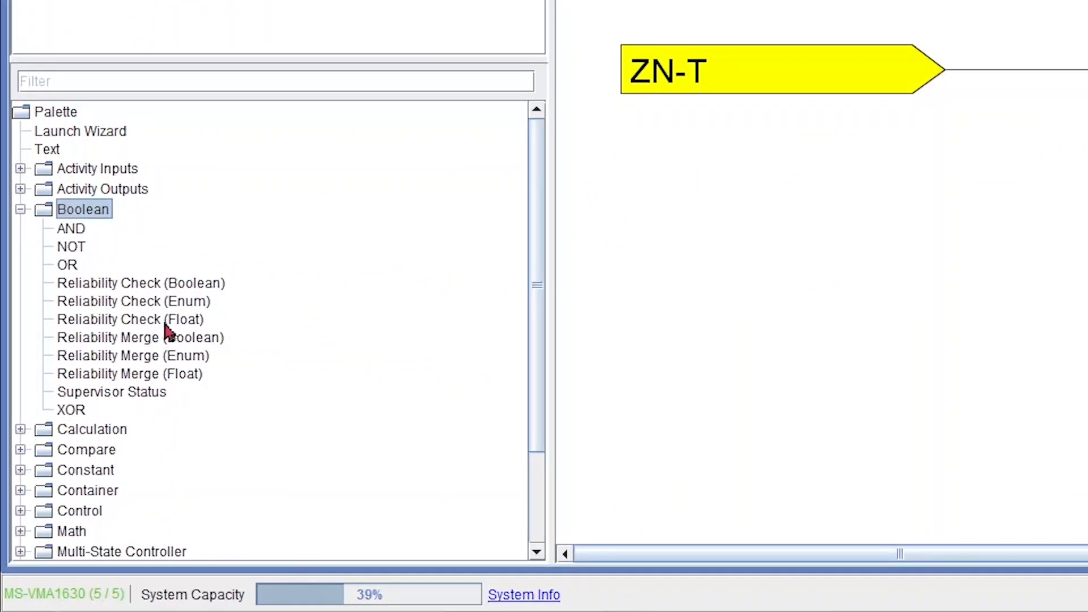
drag(166, 323, 896, 391)
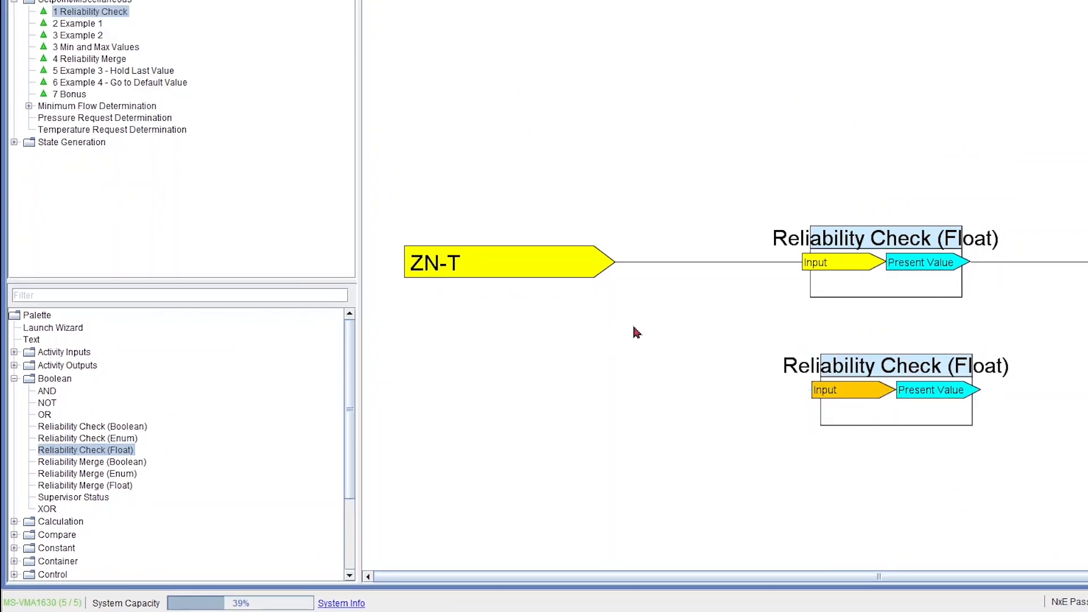
drag(598, 268, 831, 390)
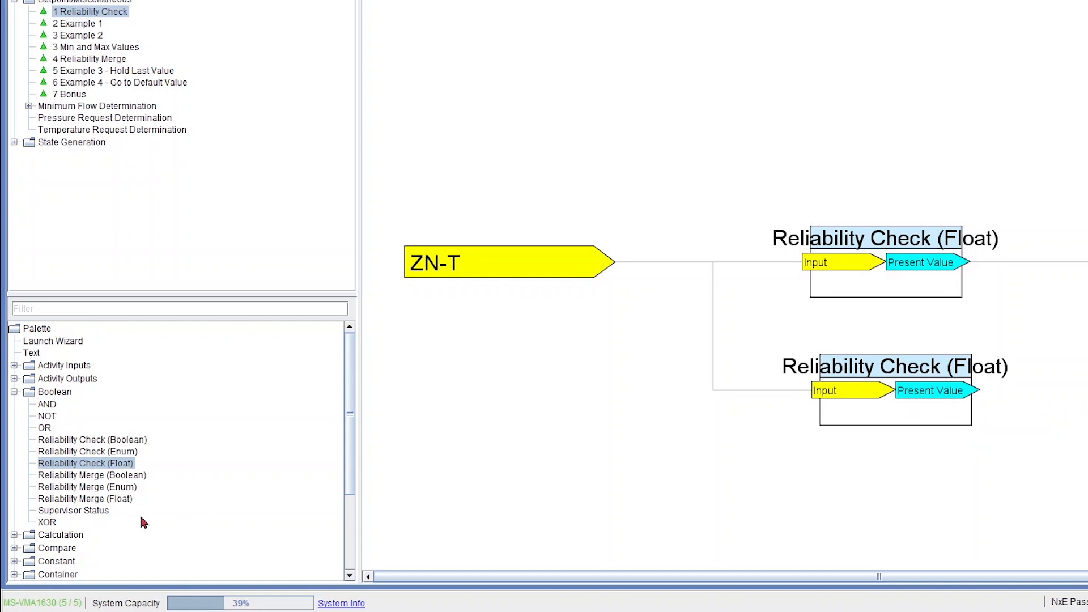
- Add a Reliability Merge (Float) block to the 1 Reliability Check logic diagram and adjust its position
click(120, 500)
drag(121, 504, 829, 392)
drag(920, 500, 878, 481)
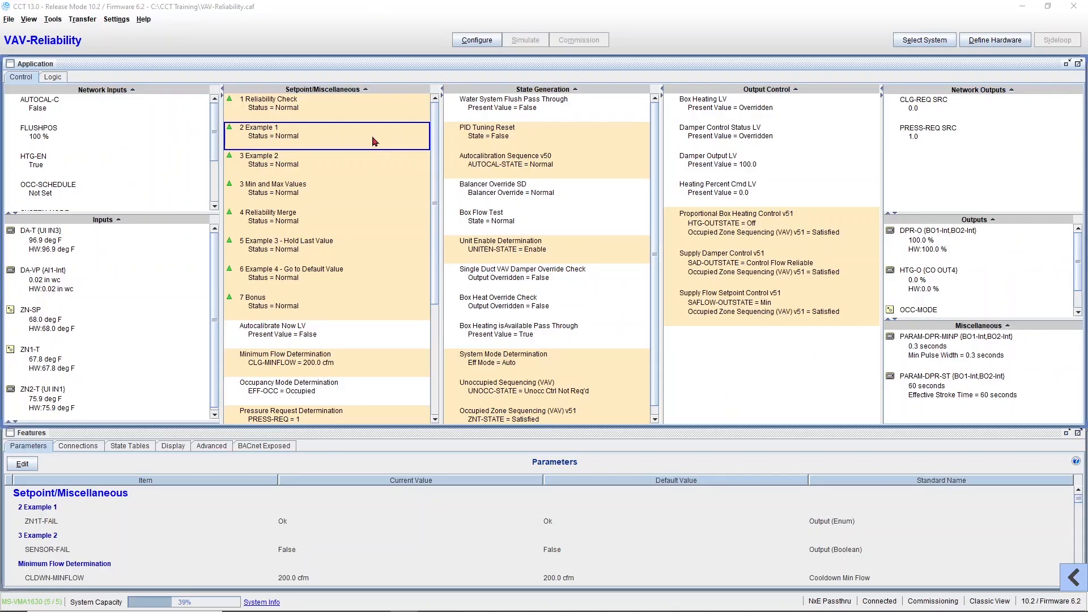
- Open the logic of 2 Example 1 with its connections listed, acknowledging the VAV-1 device event
right_click(373, 141)
click(404, 169)
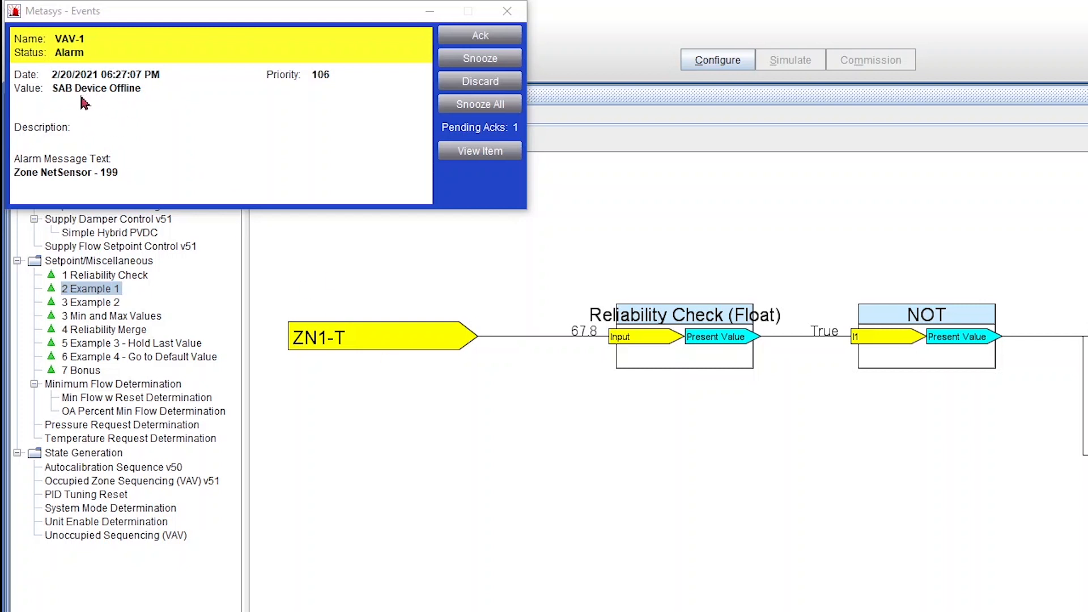
click(510, 40)
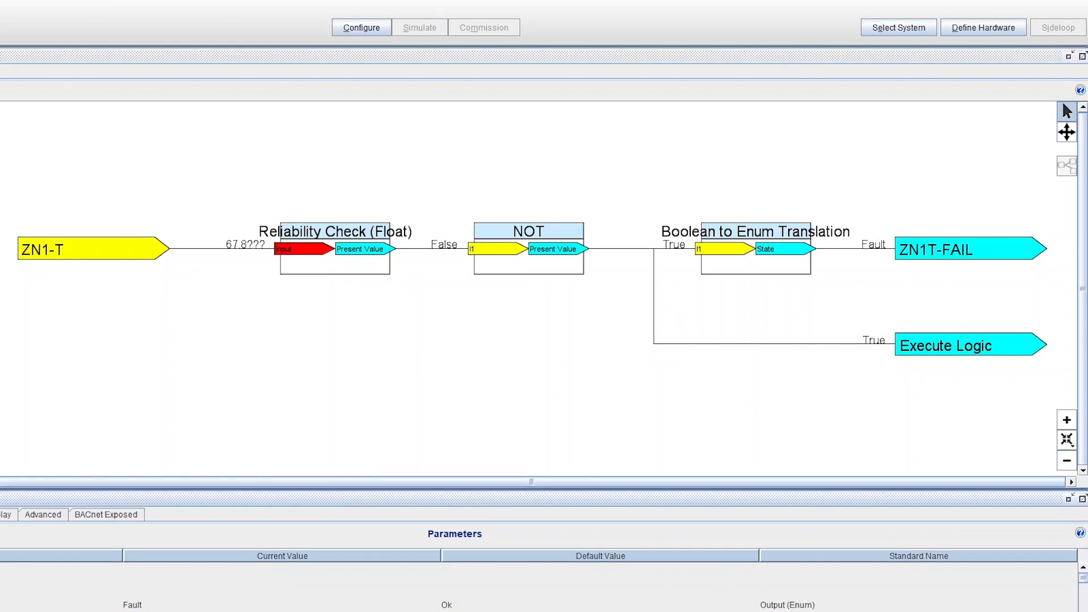
click(1, 515)
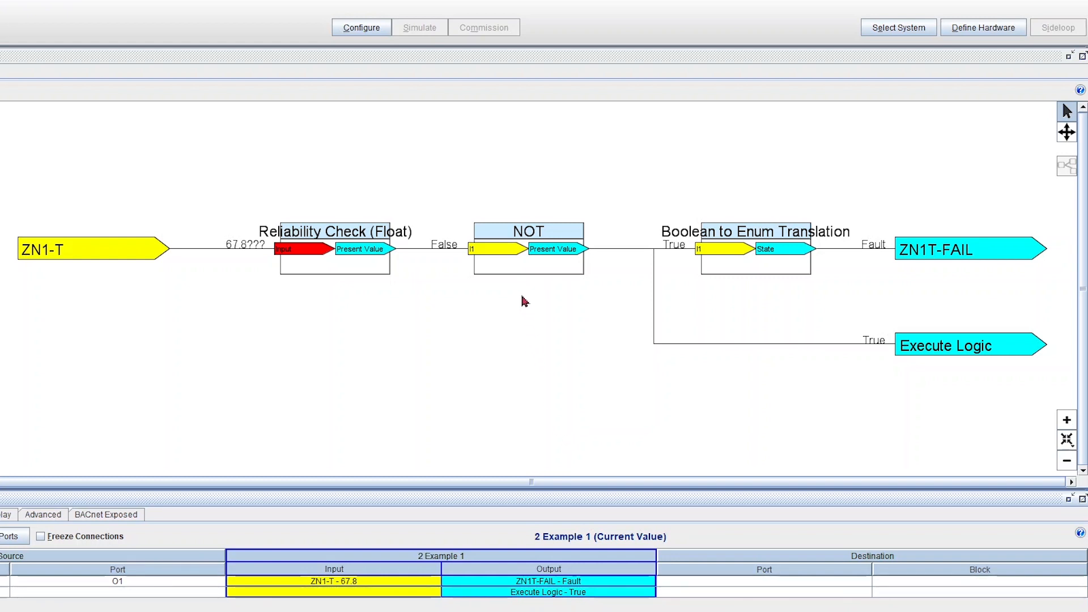
click(173, 9)
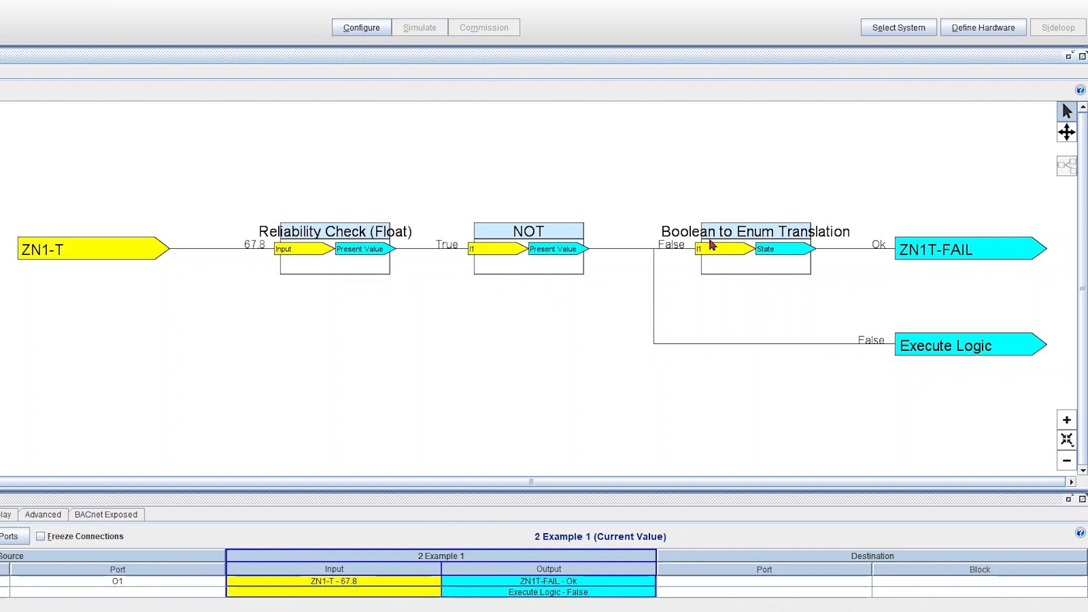
- Examine the state table of the Boolean to Enum Translation block and the details of the ZN1T-FAIL output
click(754, 253)
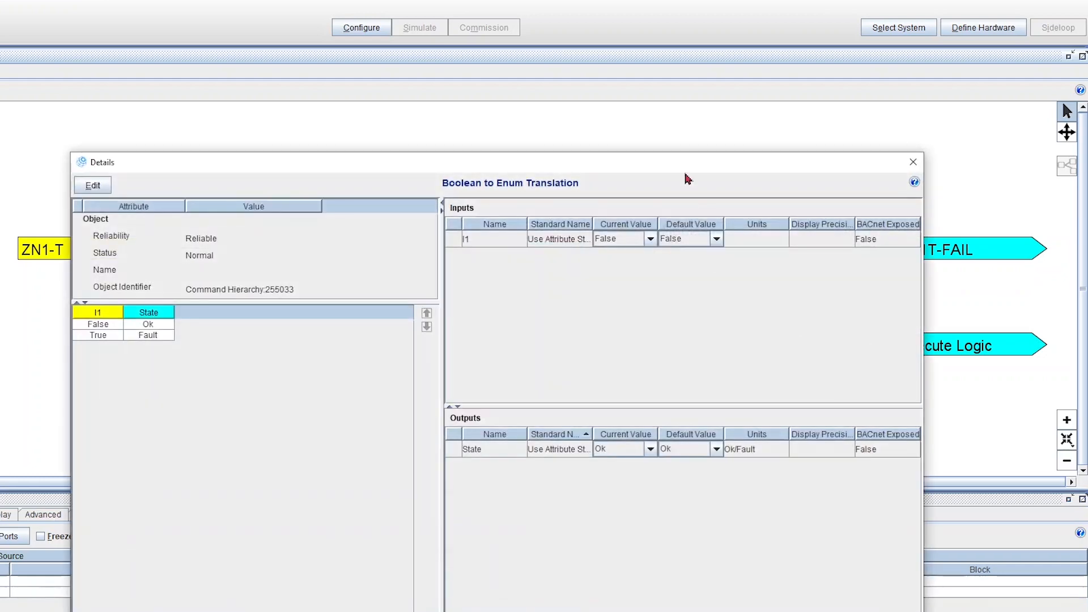
drag(686, 174, 854, 328)
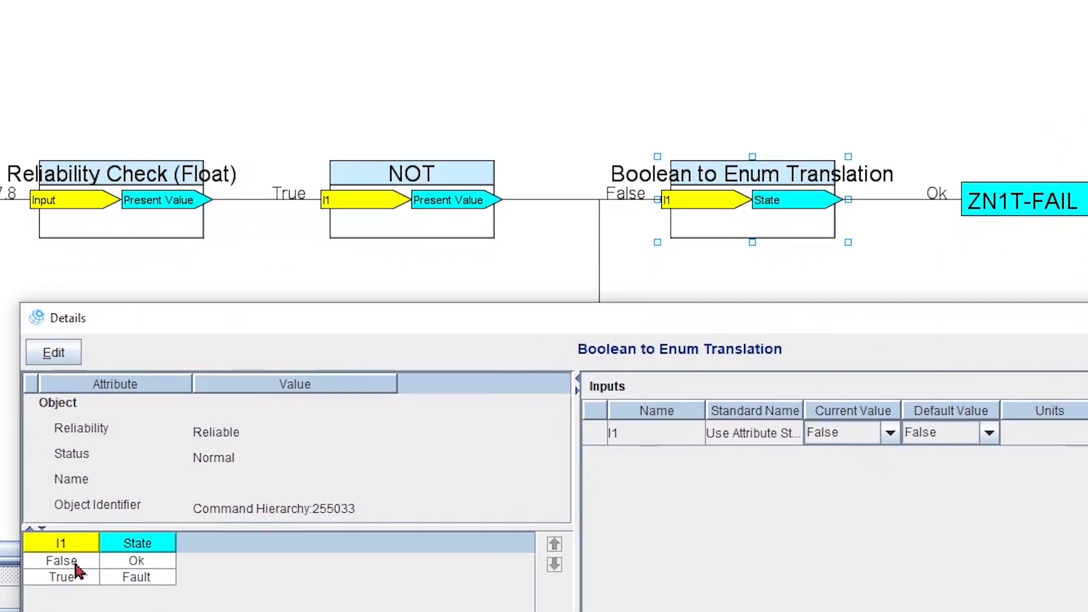
click(118, 563)
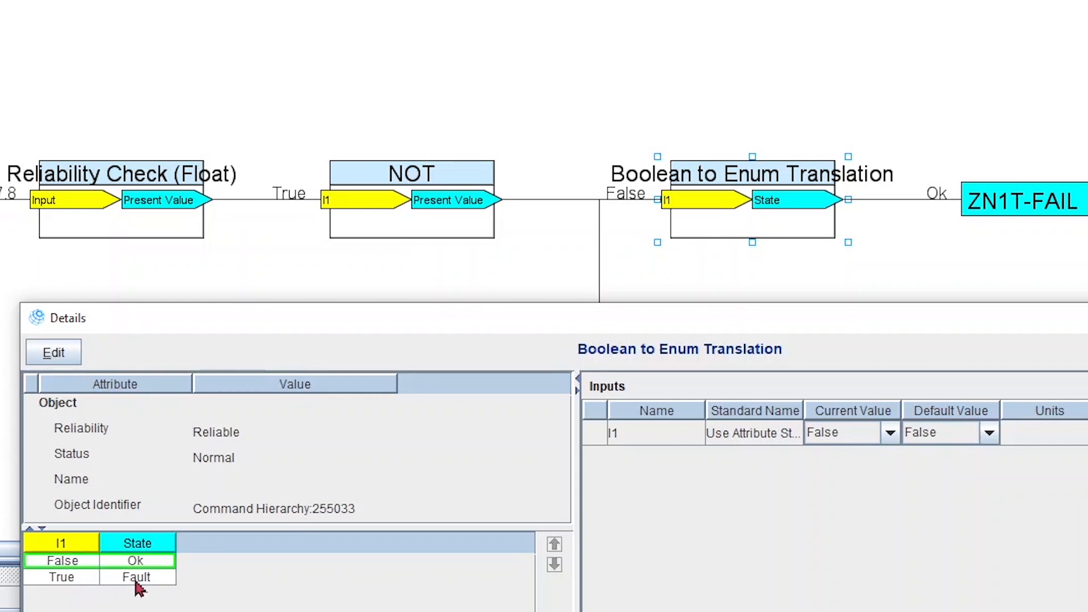
double_click(43, 322)
click(332, 337)
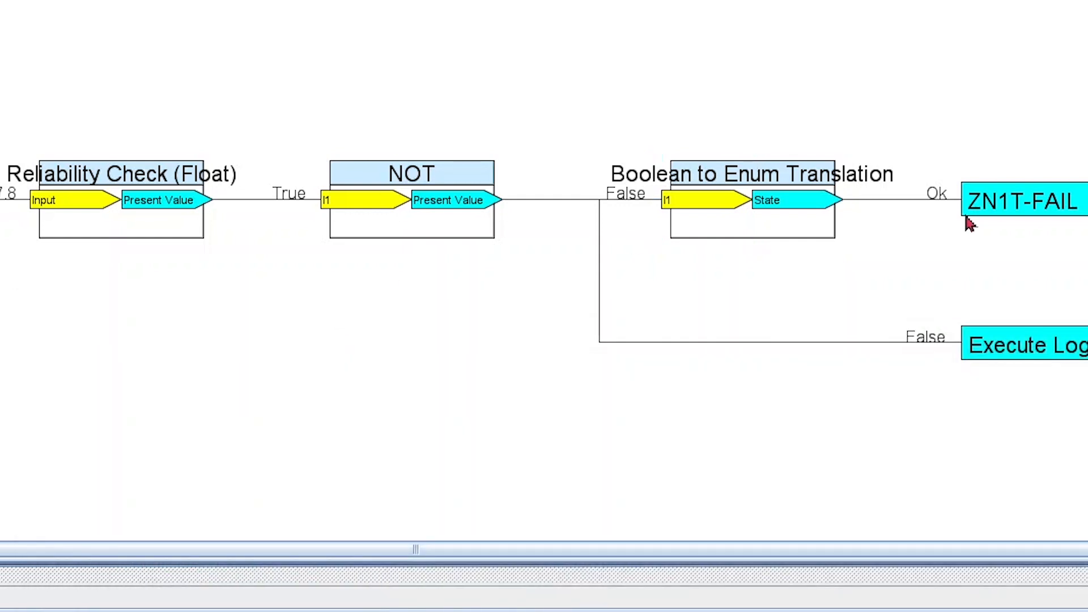
double_click(1019, 211)
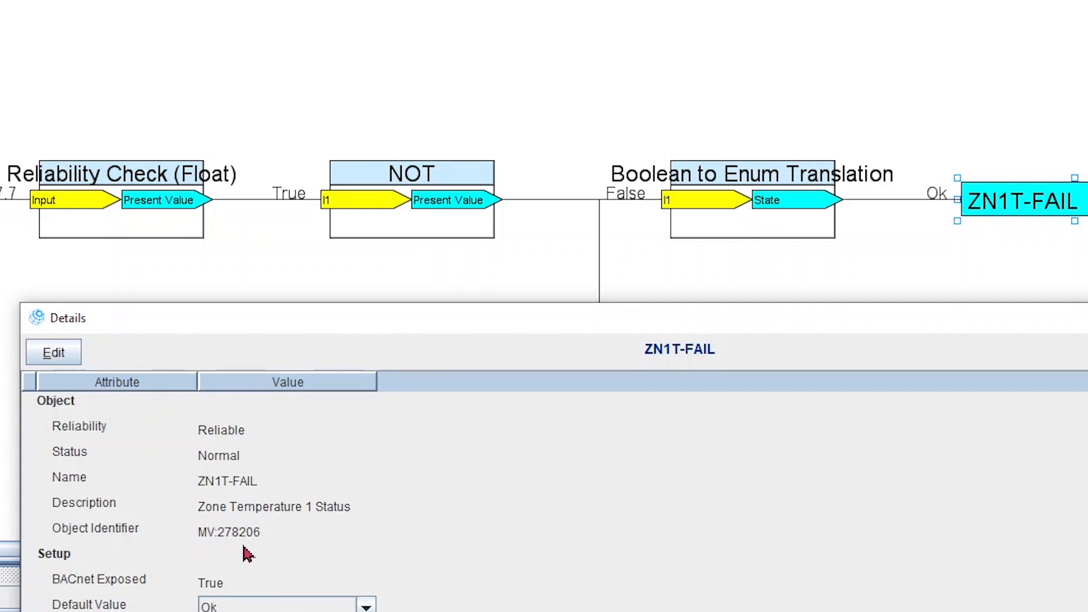
double_click(35, 316)
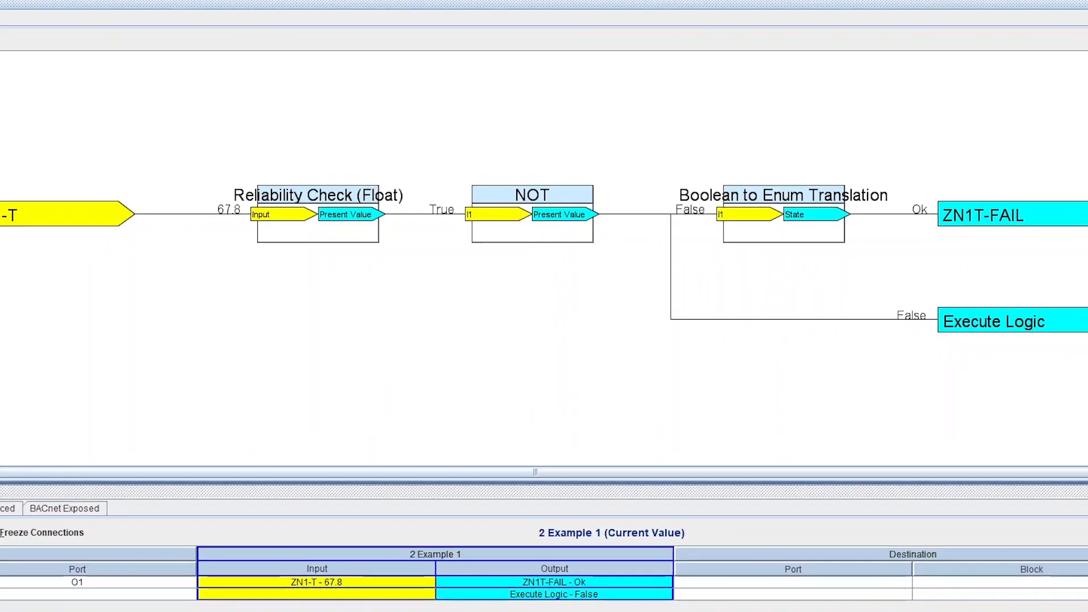
- Switch to the Metasys window and send the Enable Alarms command to the ZN1T-FAIL point of VAV-TAVG
drag(3, 476, 623, 281)
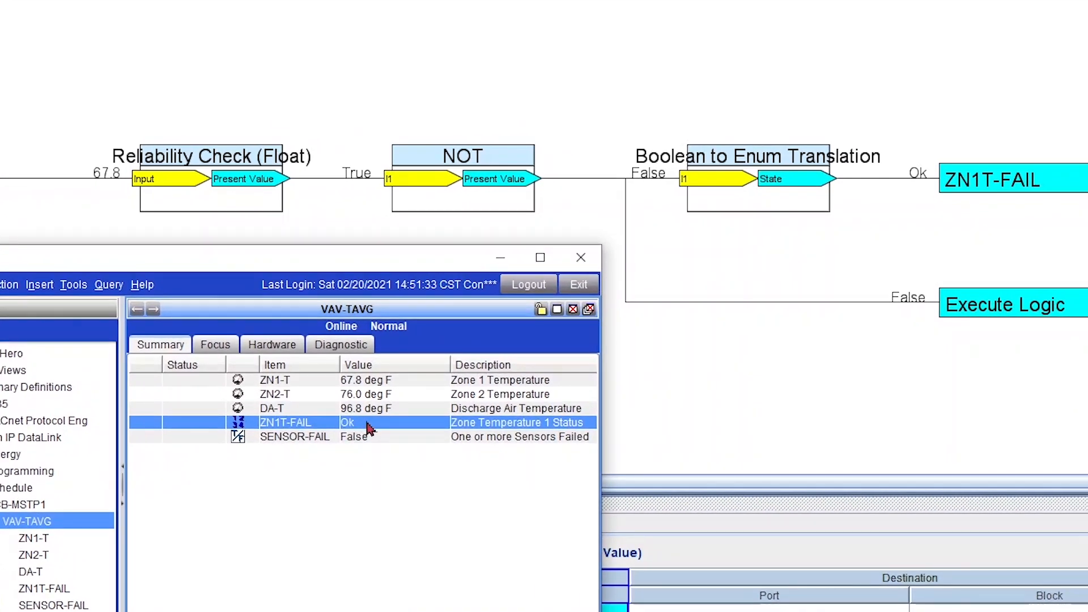
right_click(367, 426)
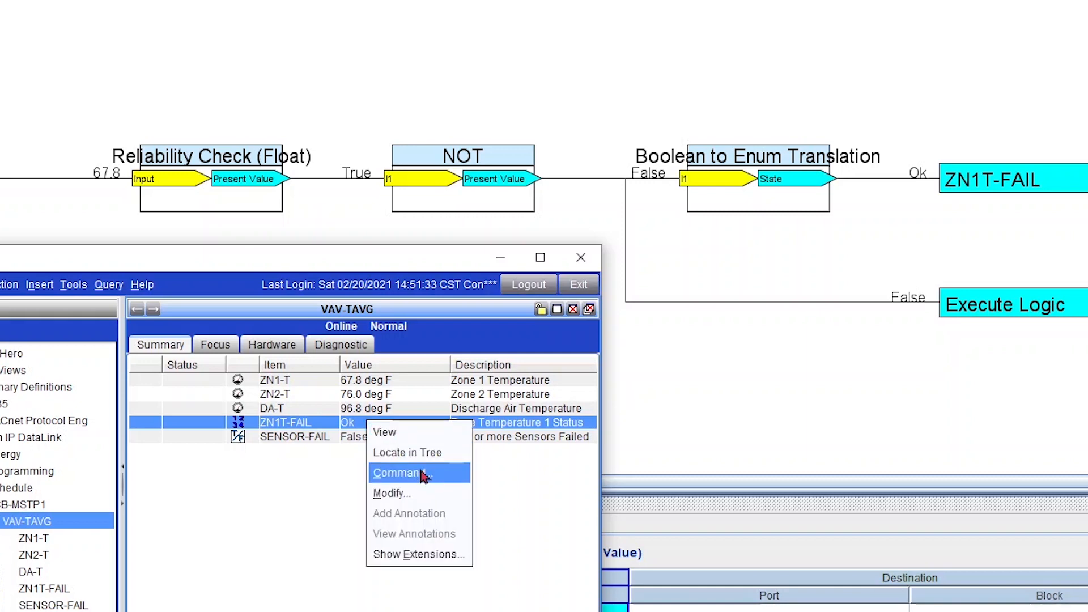
click(381, 473)
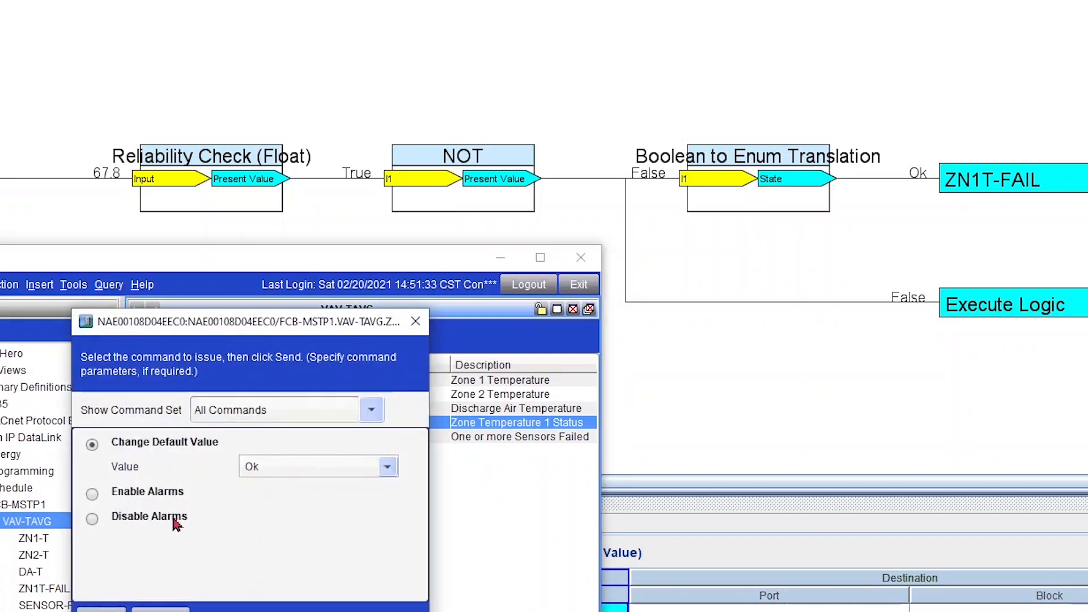
click(93, 495)
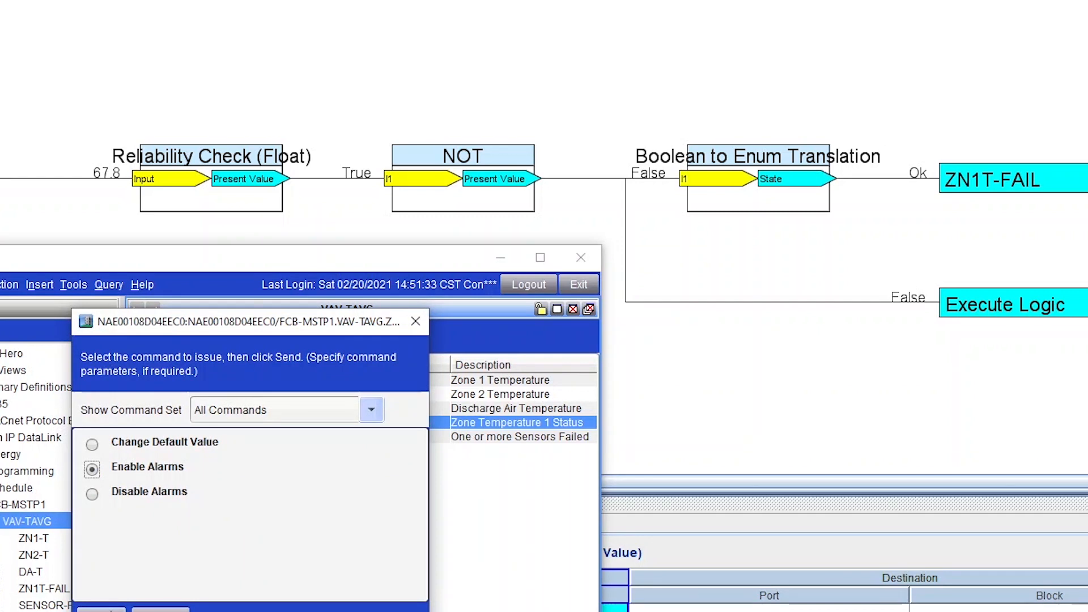
click(116, 610)
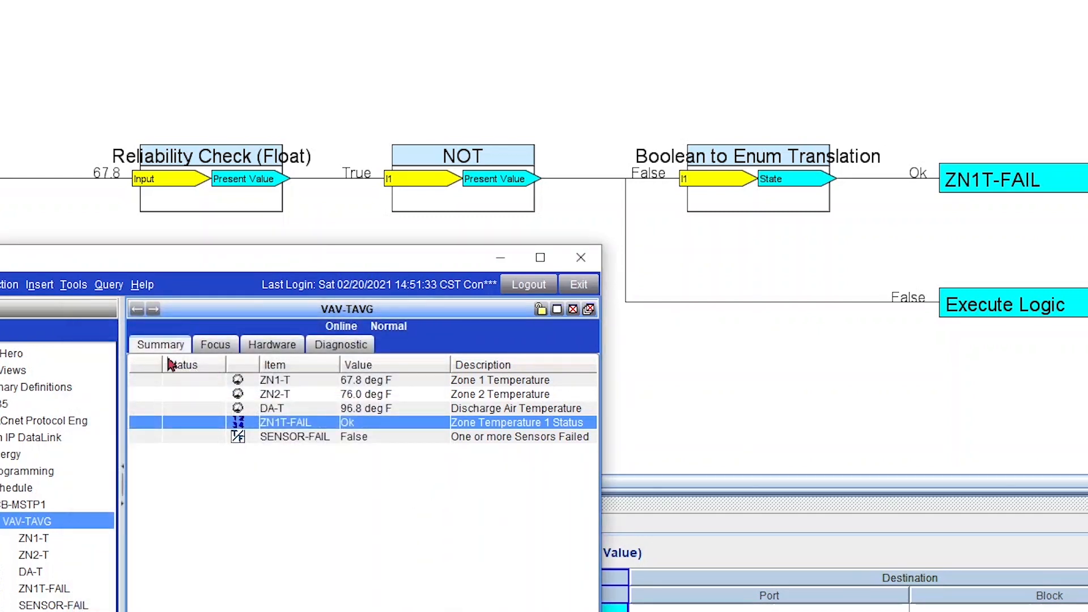
- Check the zone temperature and failure points in the VAV-TAVG summary and acknowledge the ZN1T-FAIL and VAV-1 events
click(395, 381)
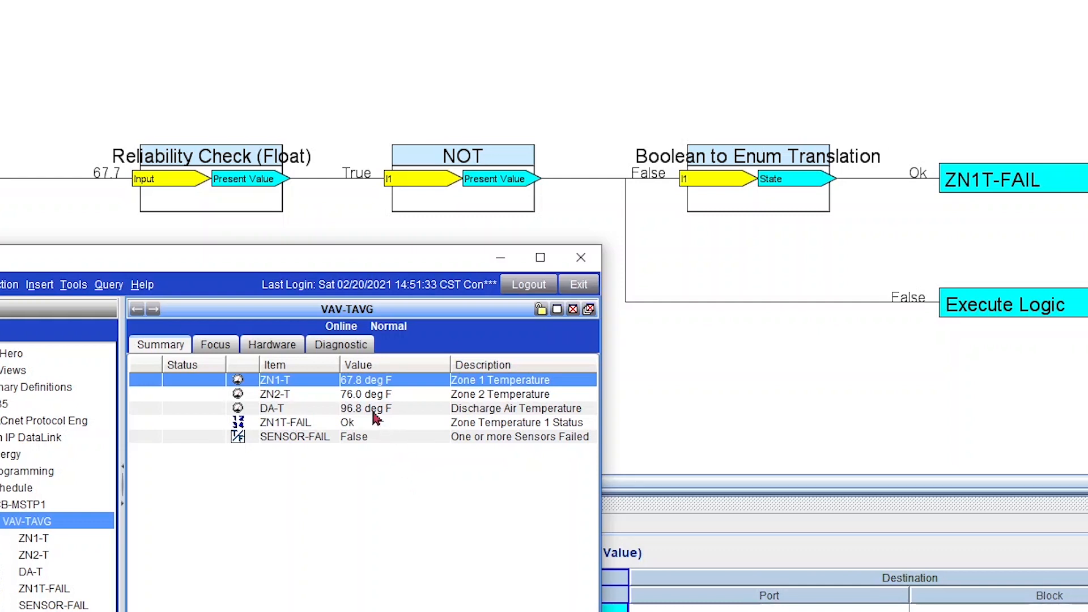
click(329, 396)
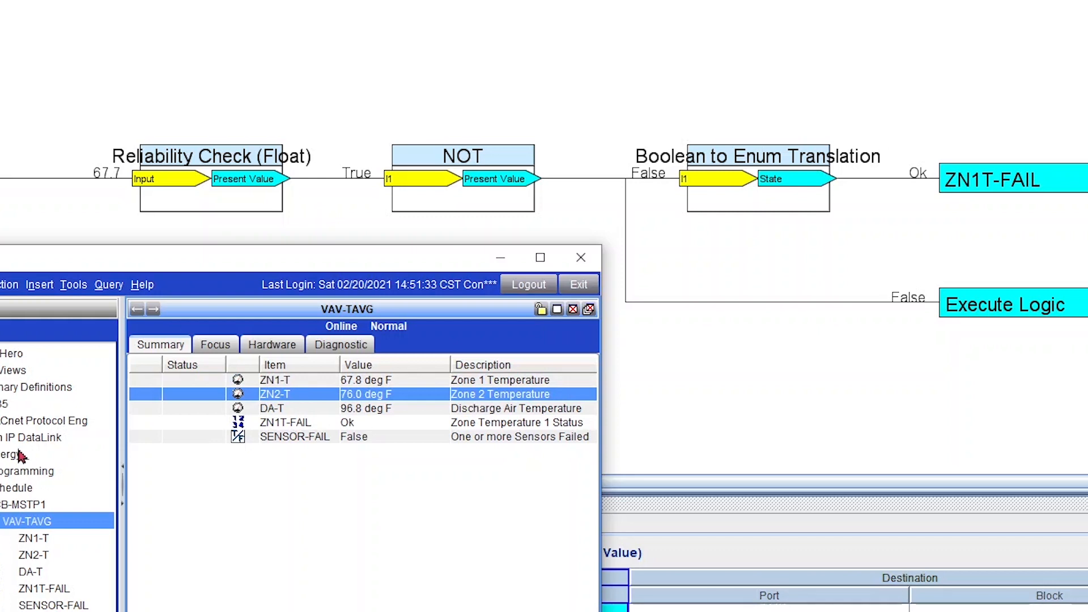
click(315, 428)
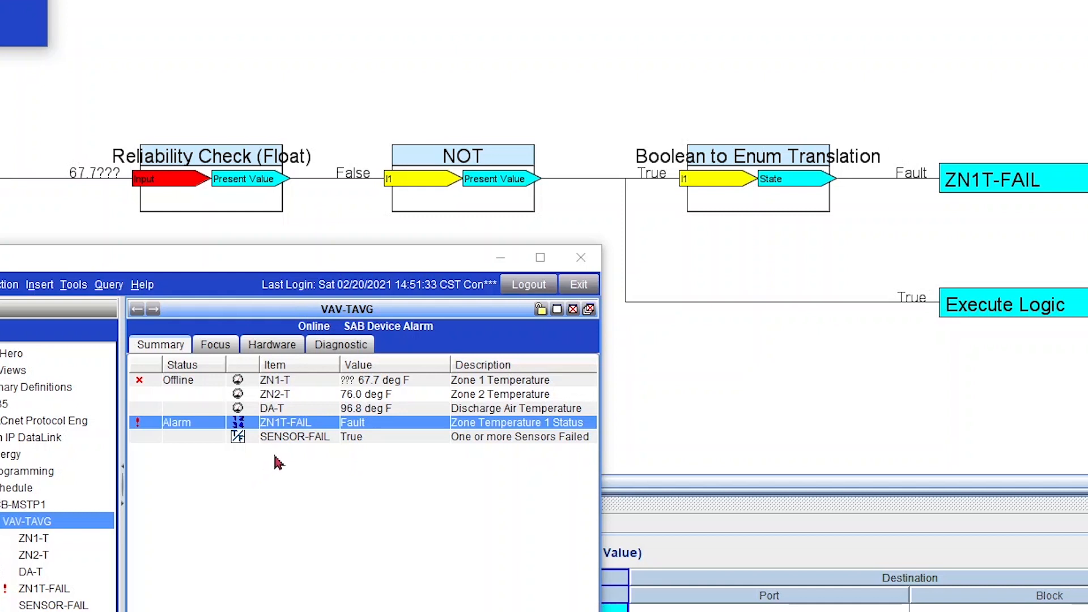
click(286, 437)
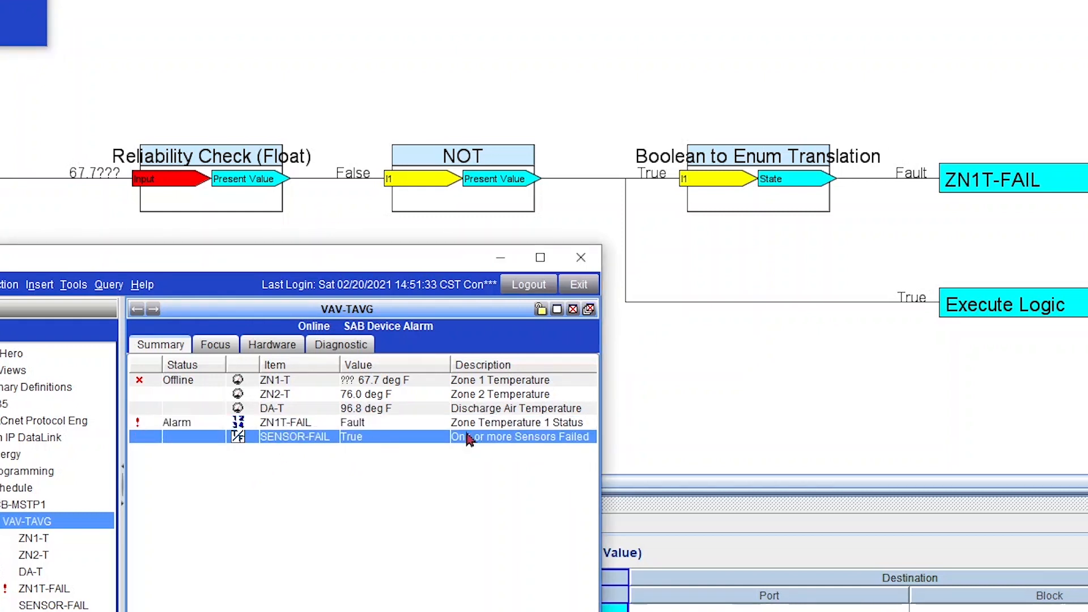
click(369, 425)
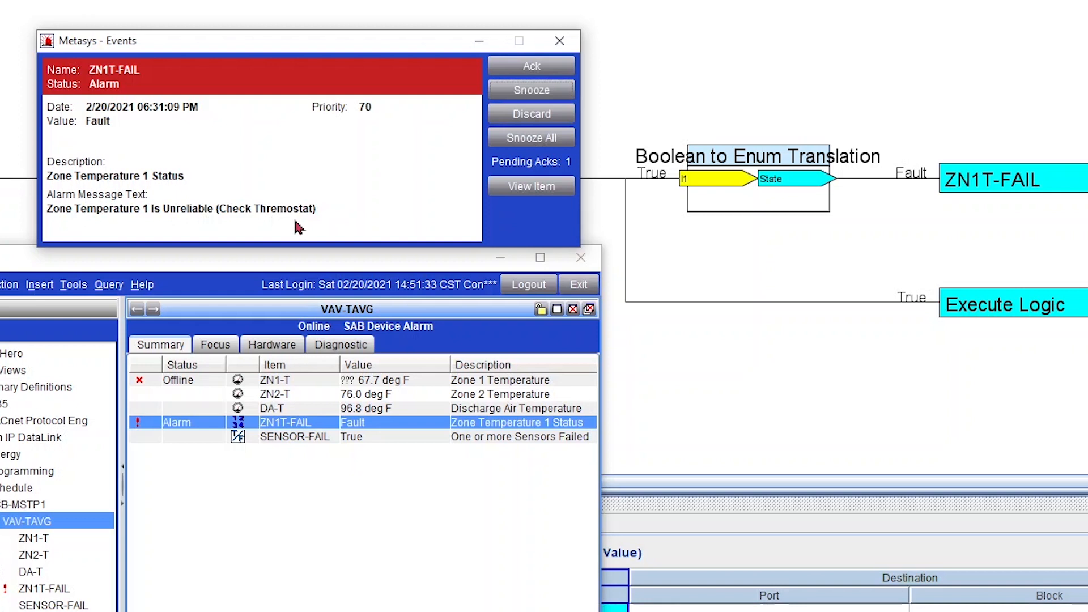
click(517, 75)
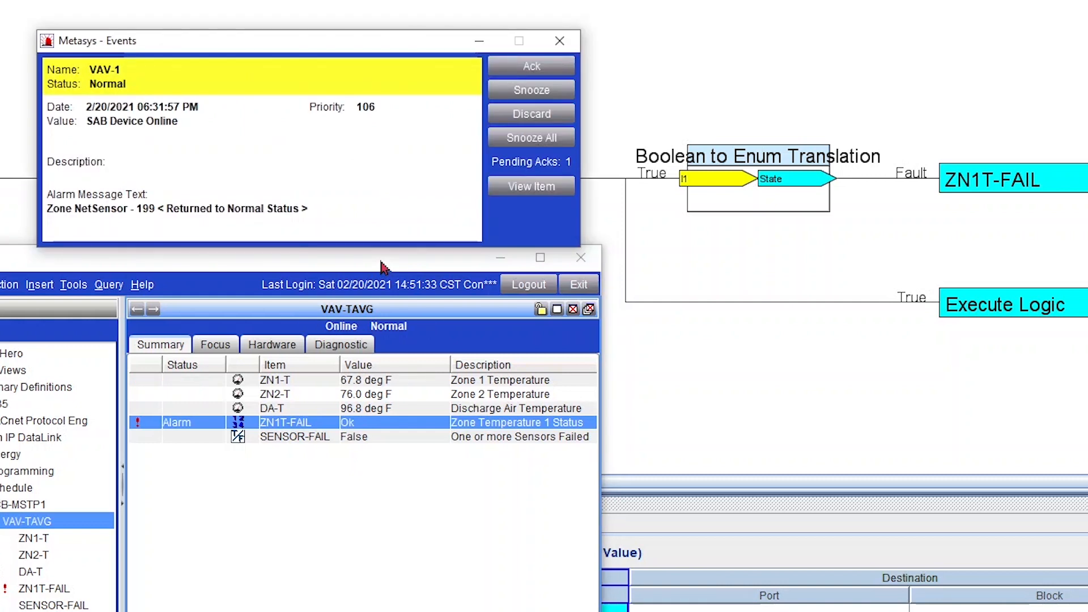
click(544, 71)
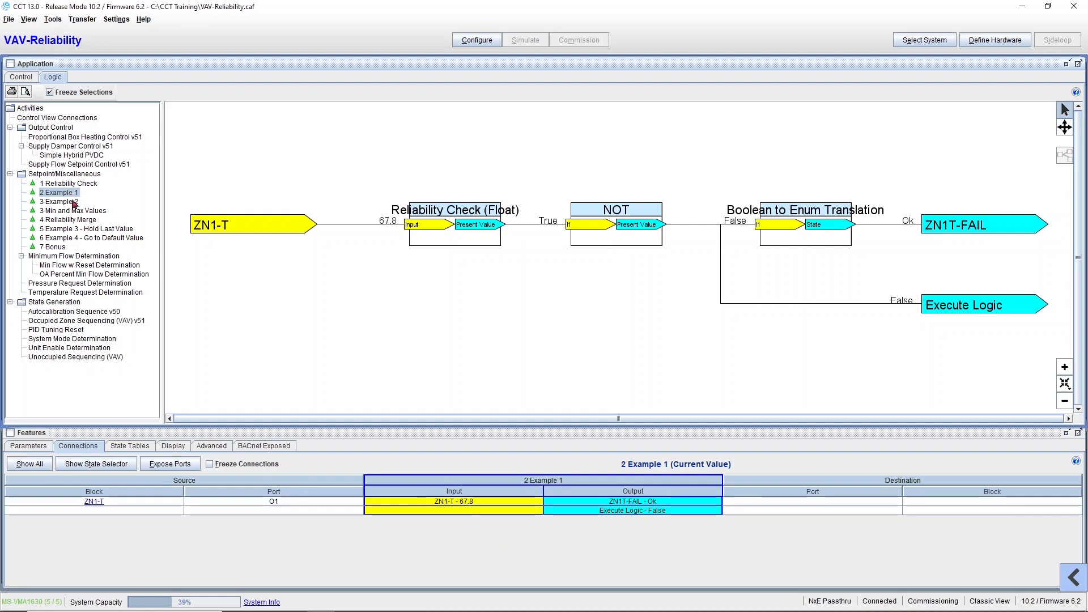
- Open the logic of 3 Example 2 and place the Metasys window over it, keeping the OR block in view
click(72, 202)
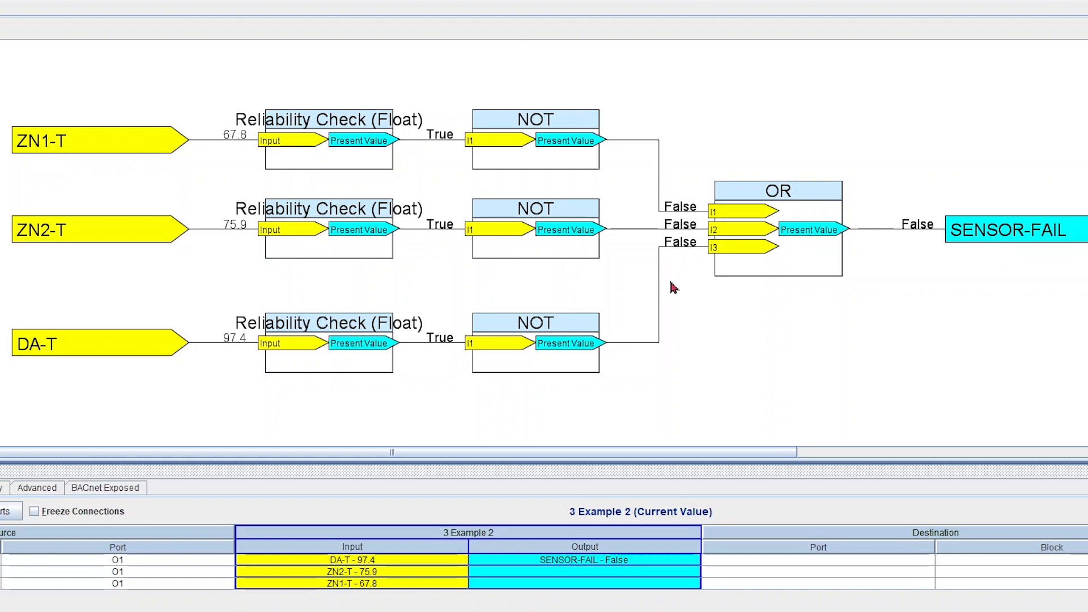
drag(1, 445, 849, 282)
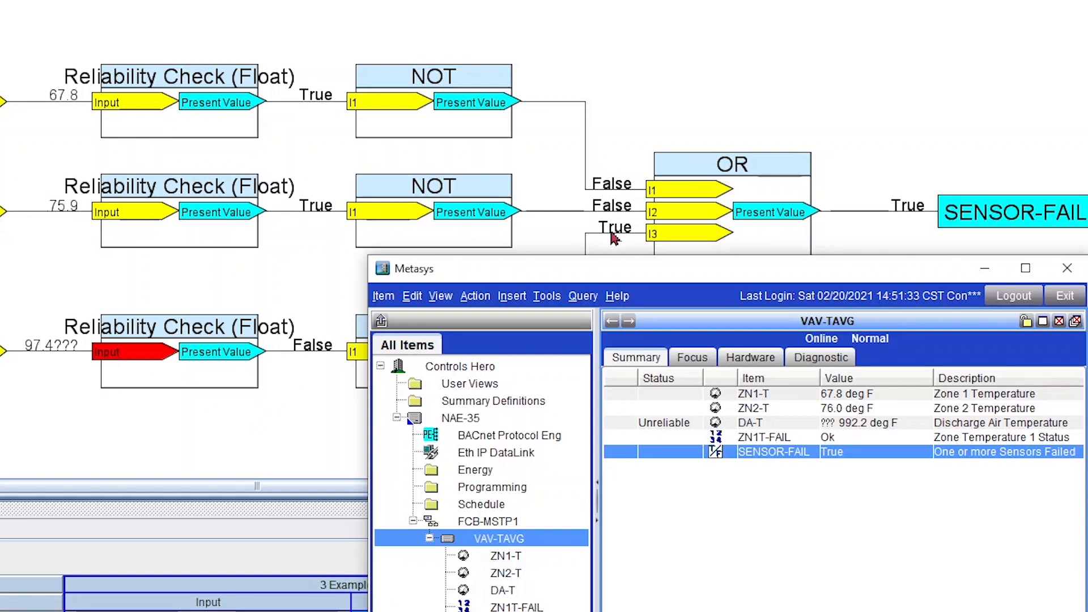
- Send the Enable Alarms command to the SENSOR-FAIL point and acknowledge its alarm event
right_click(792, 462)
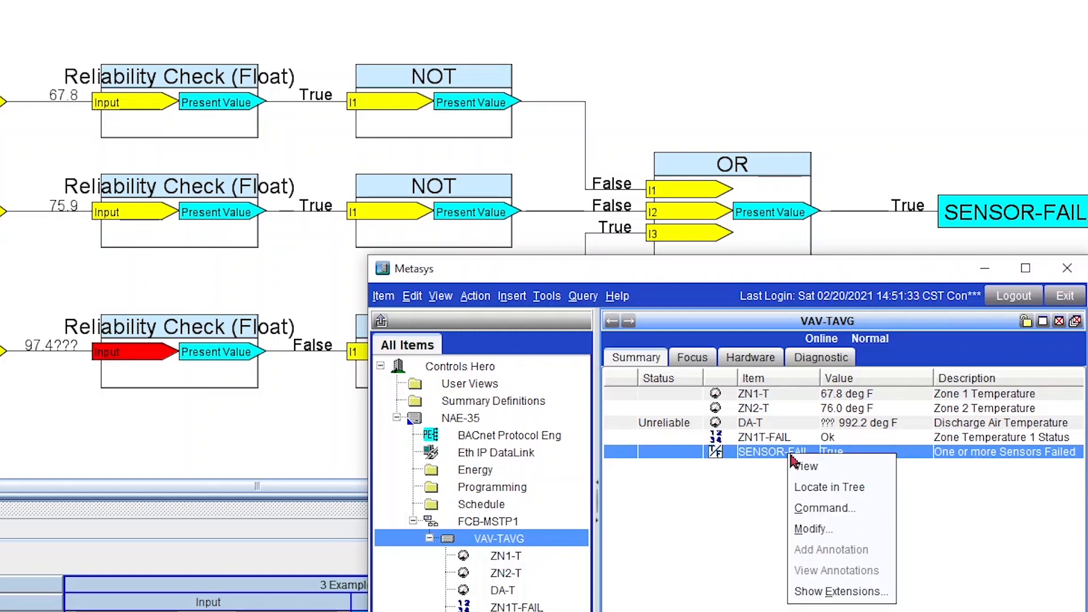
click(863, 521)
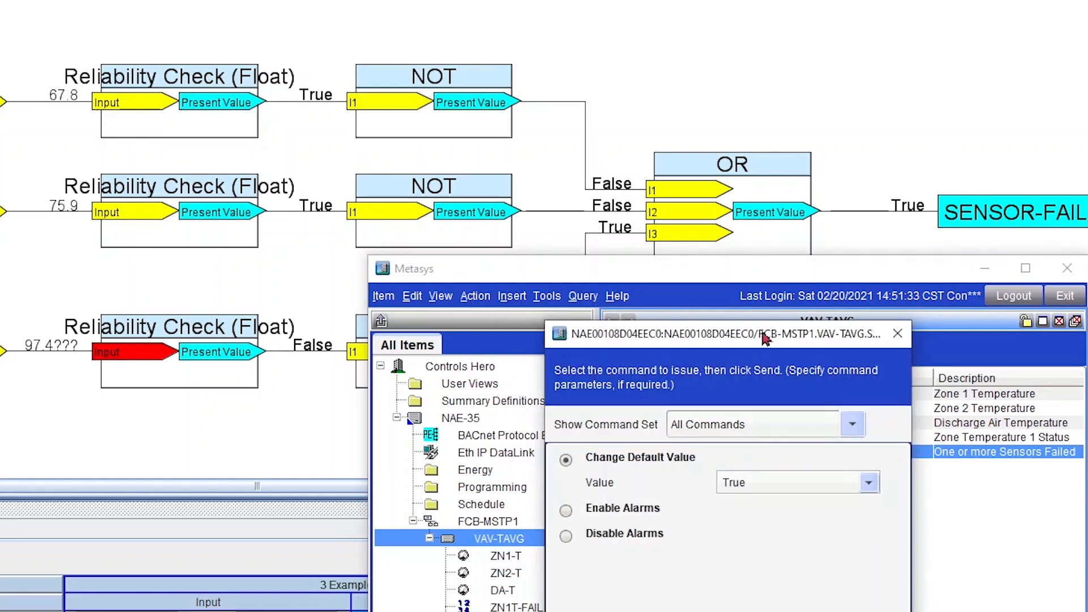
click(565, 512)
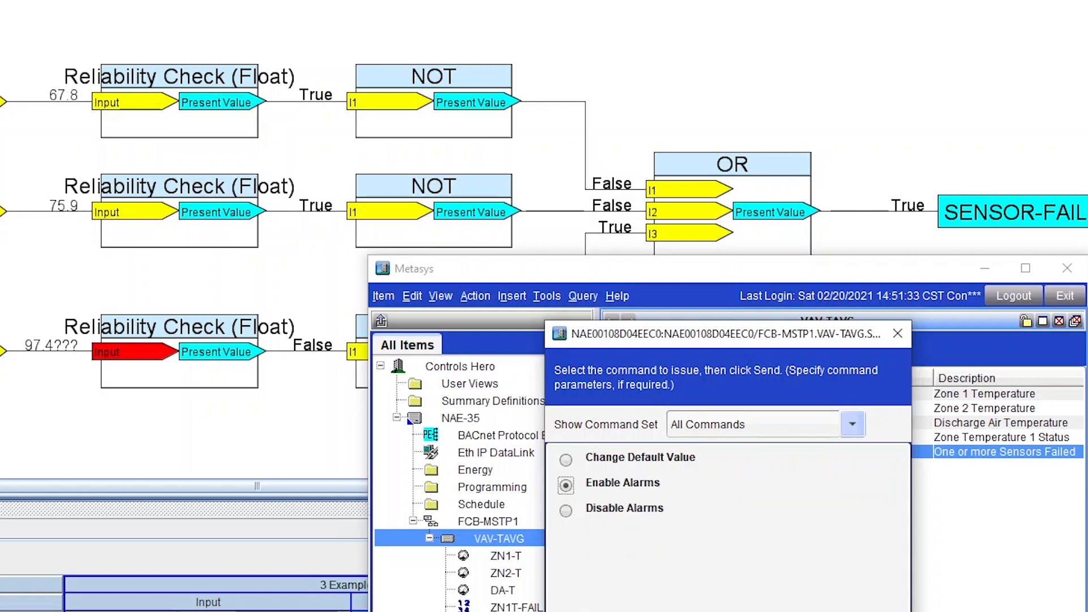
click(719, 605)
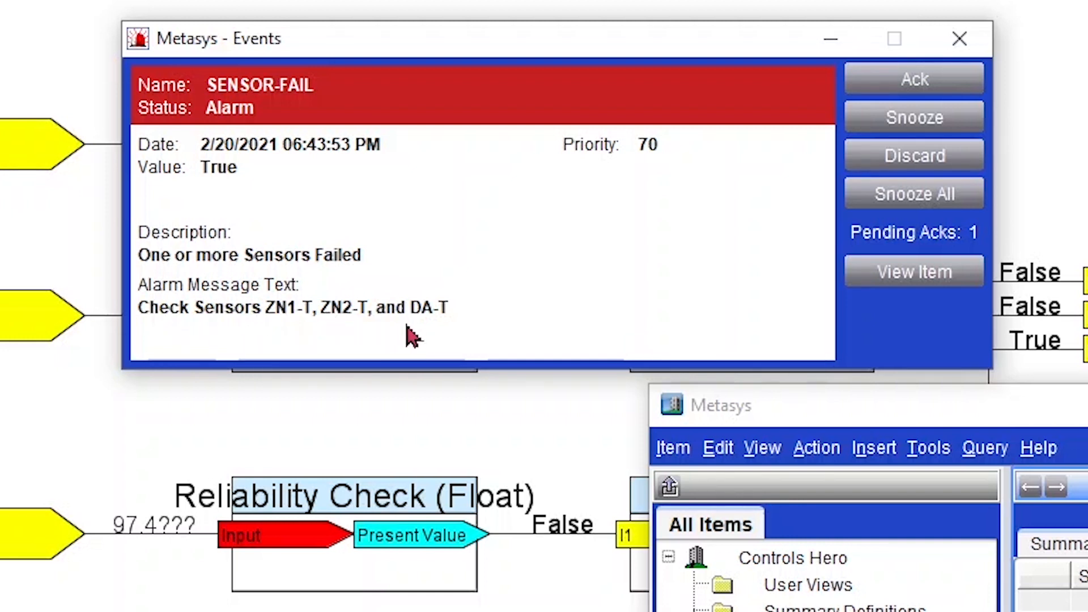
click(941, 85)
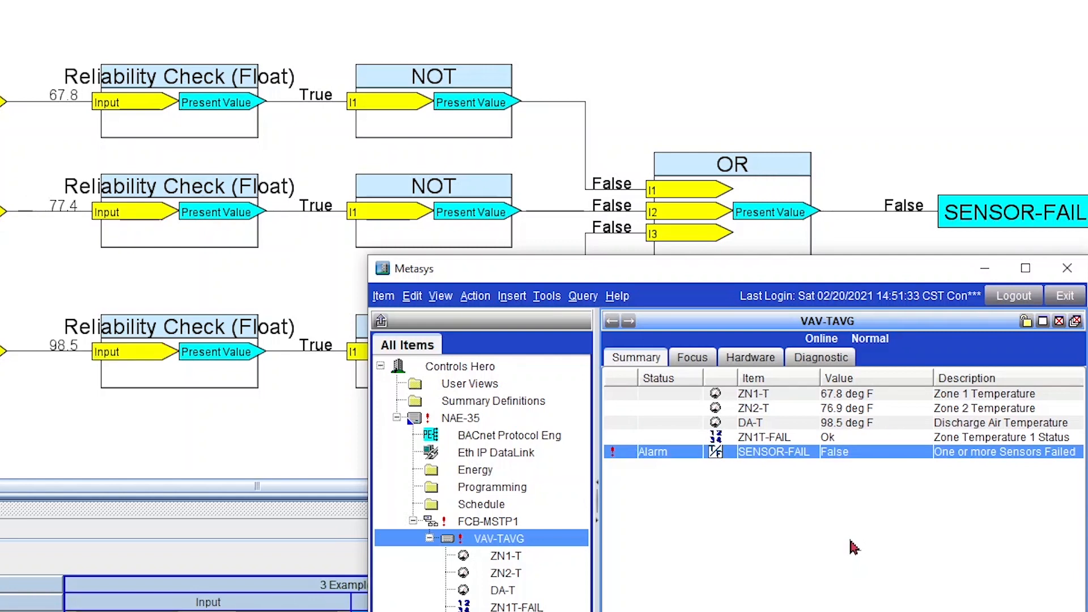
- Return to CCT, open the logic of 3 Min and Max Values, and compare its sensor readings with the Metasys summary placed over it
click(854, 106)
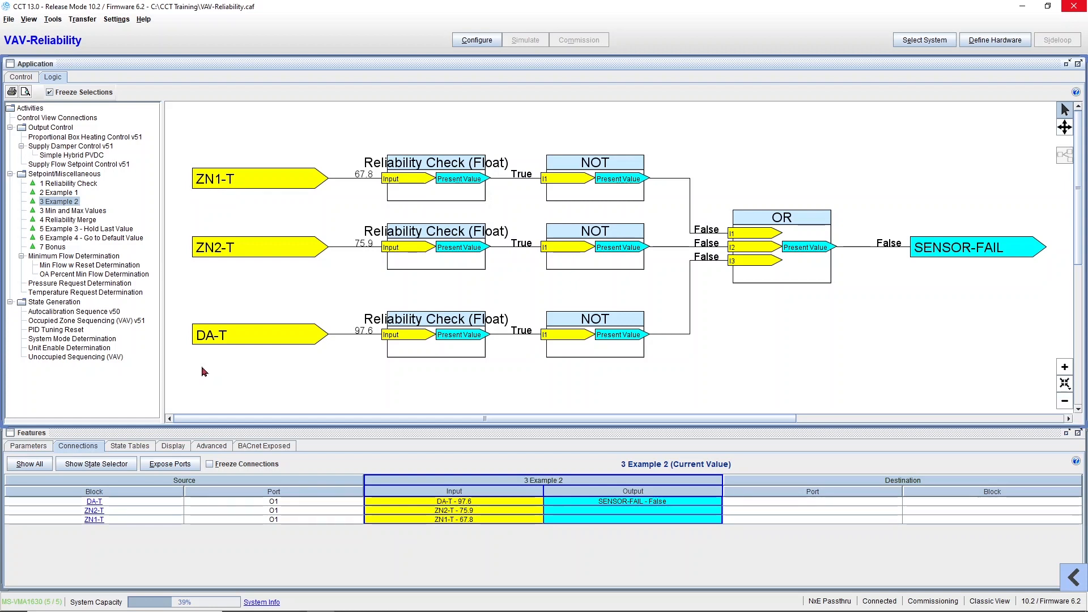
click(95, 213)
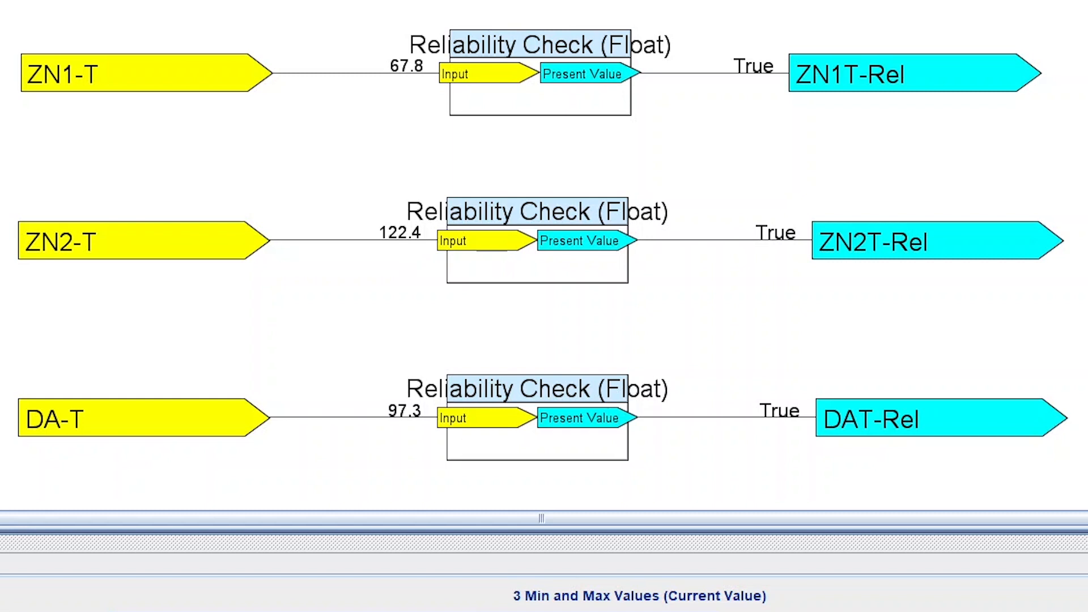
drag(0, 378, 422, 394)
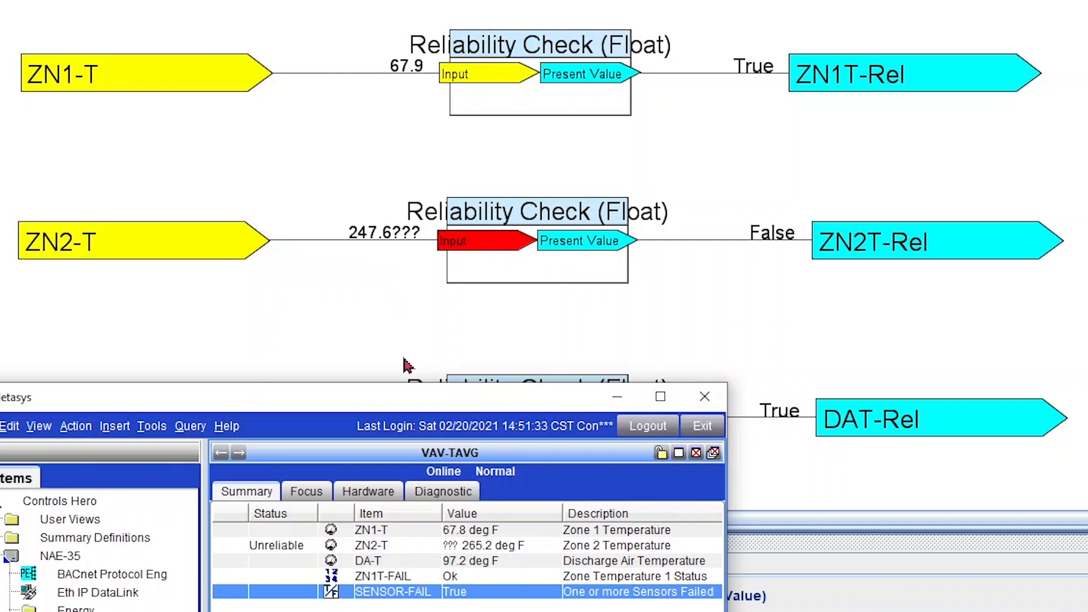
drag(427, 407, 431, 611)
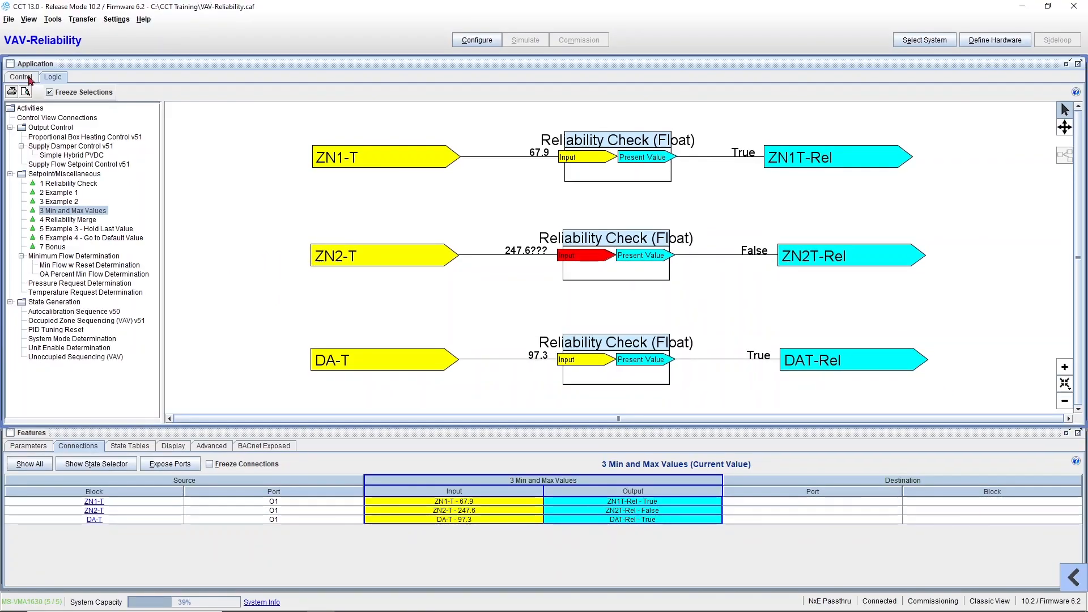
- Open the details of the ZN2-T input in the Control view, set Min Value to -30 and Max Value to 120 deg F, and apply
click(28, 79)
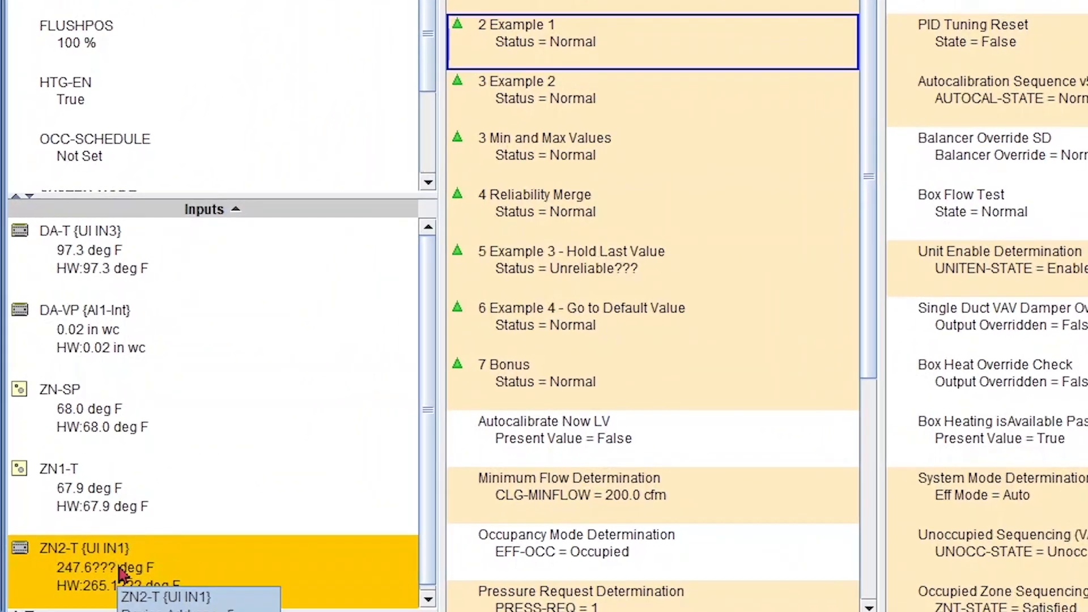
double_click(93, 518)
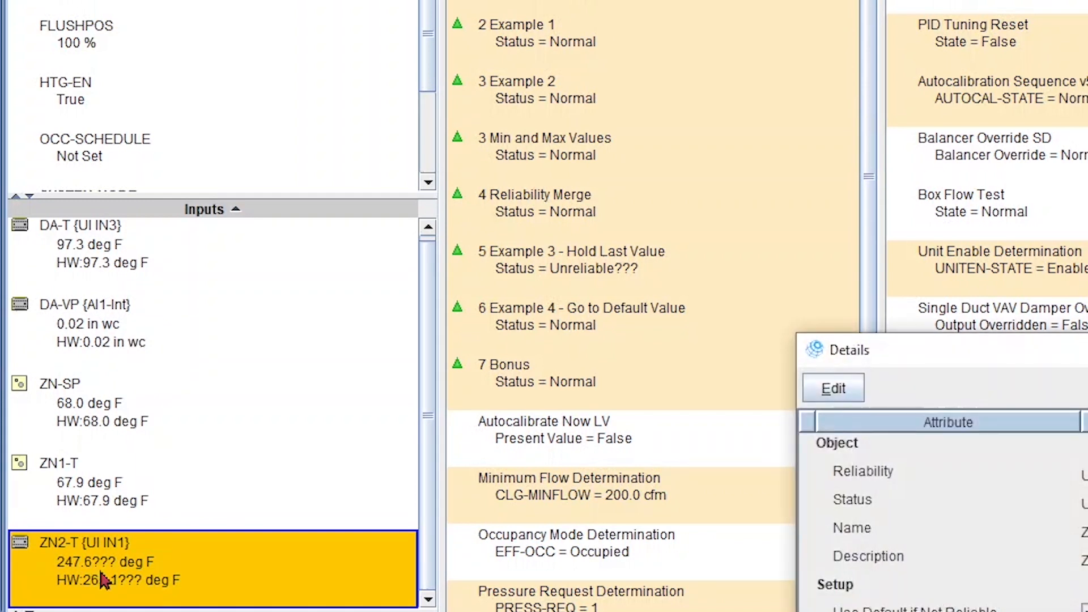
drag(967, 363, 648, 33)
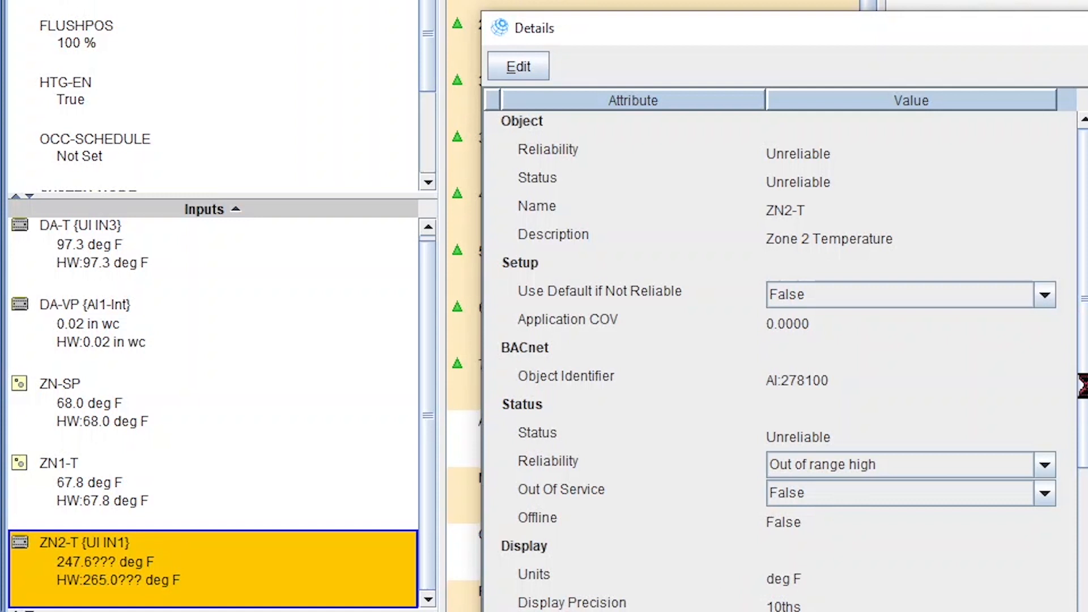
scroll(1084, 397, down, 2)
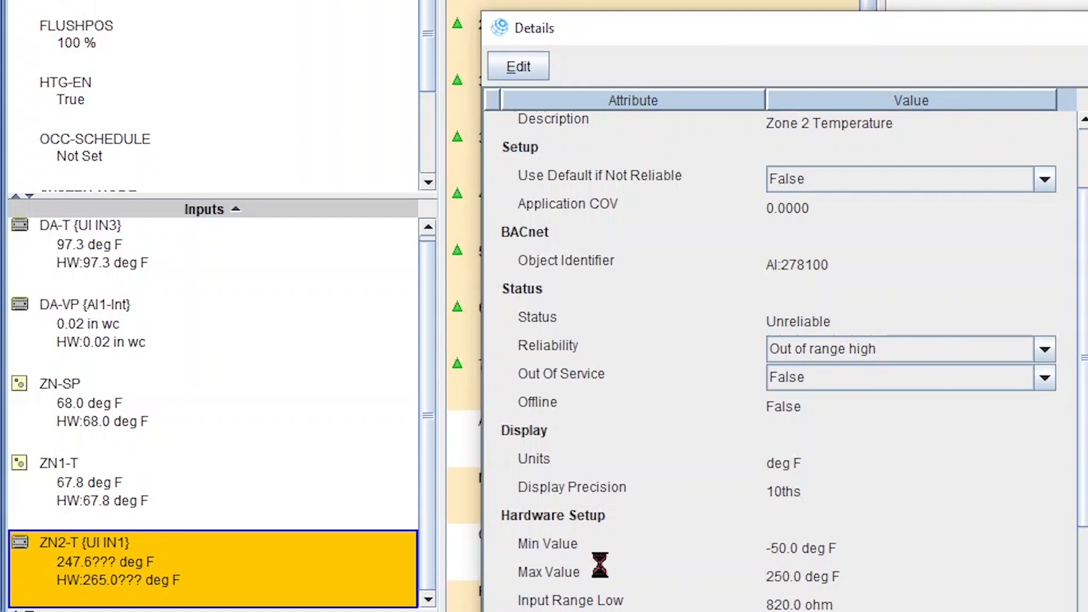
click(527, 68)
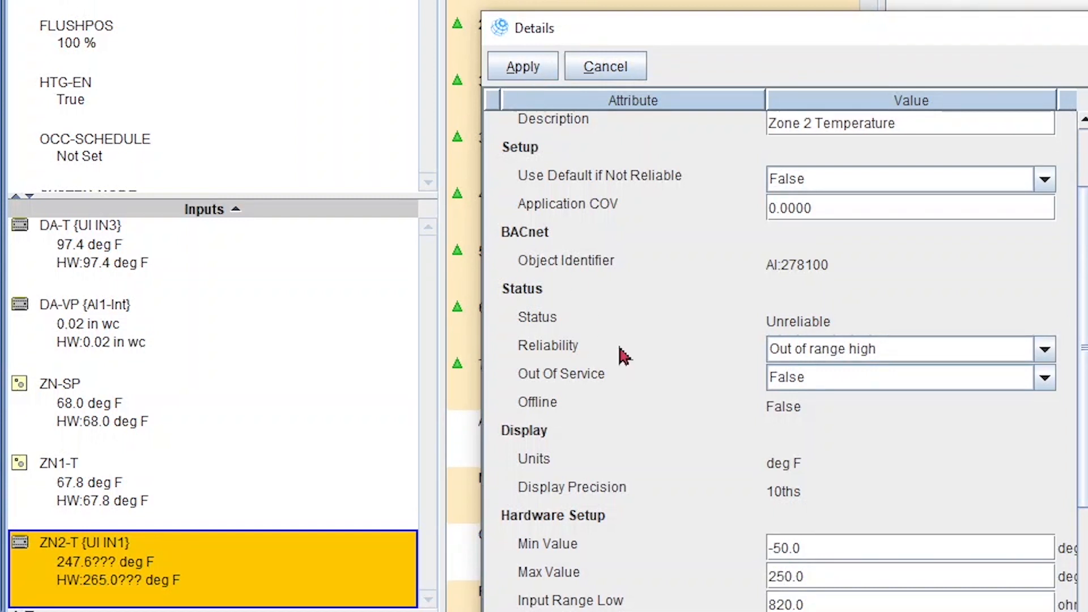
click(829, 549)
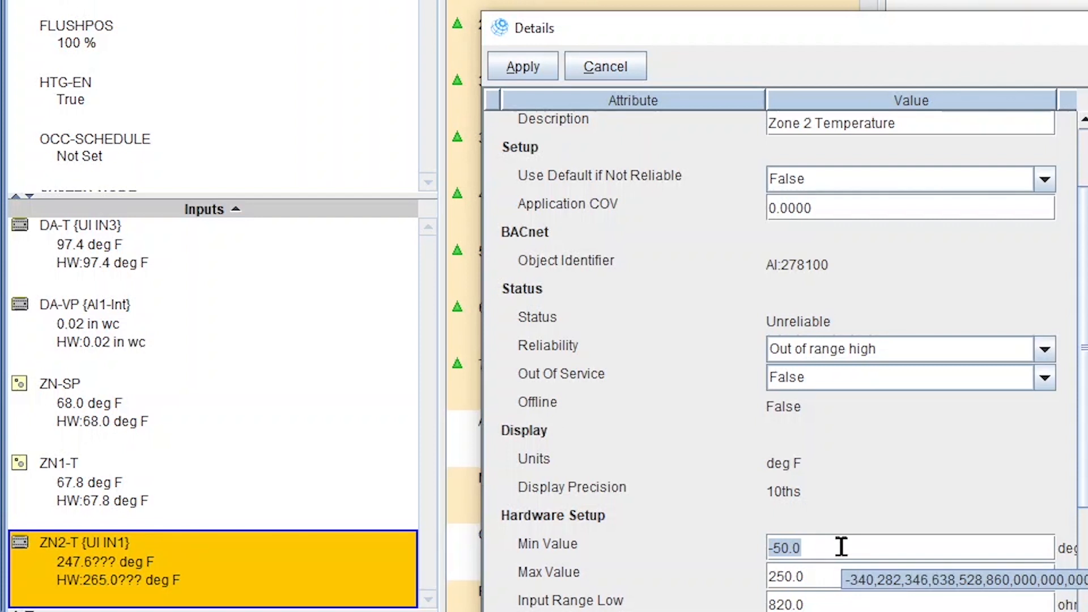
text(-)
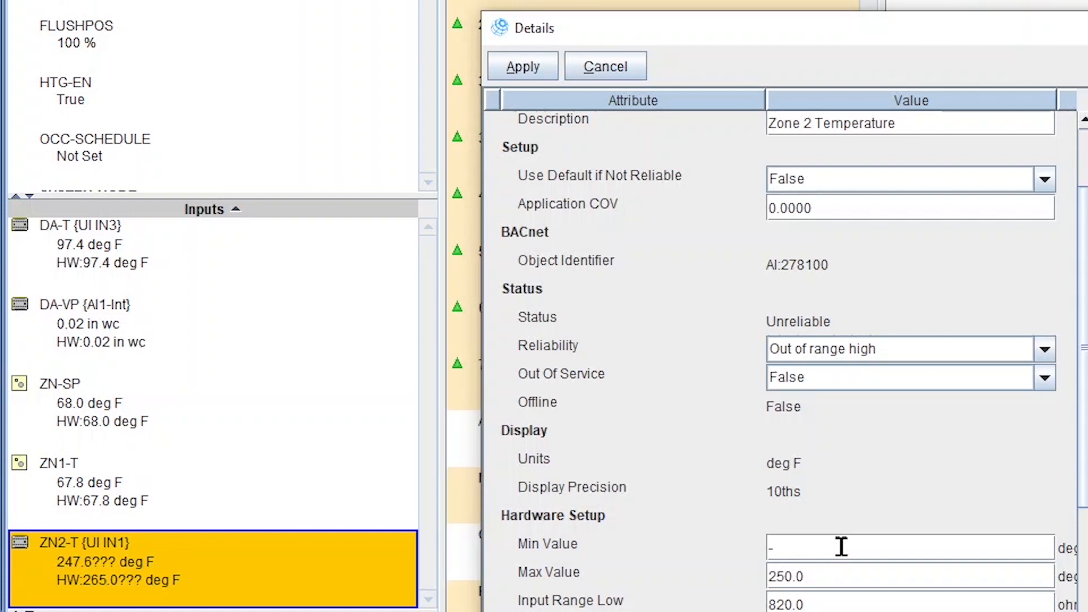
text(30)
key(Tab)
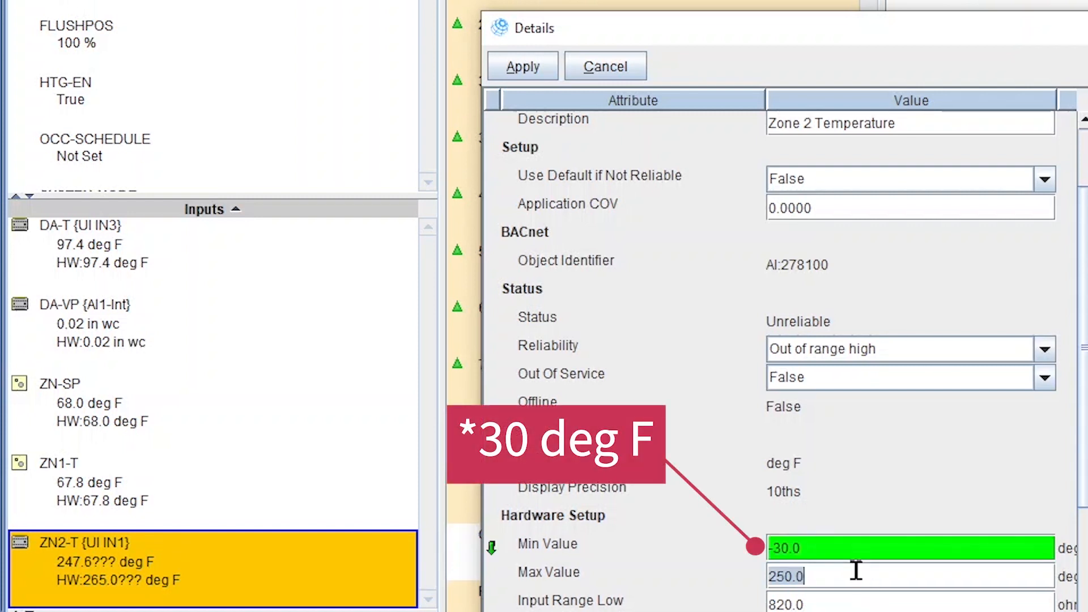
text(120)
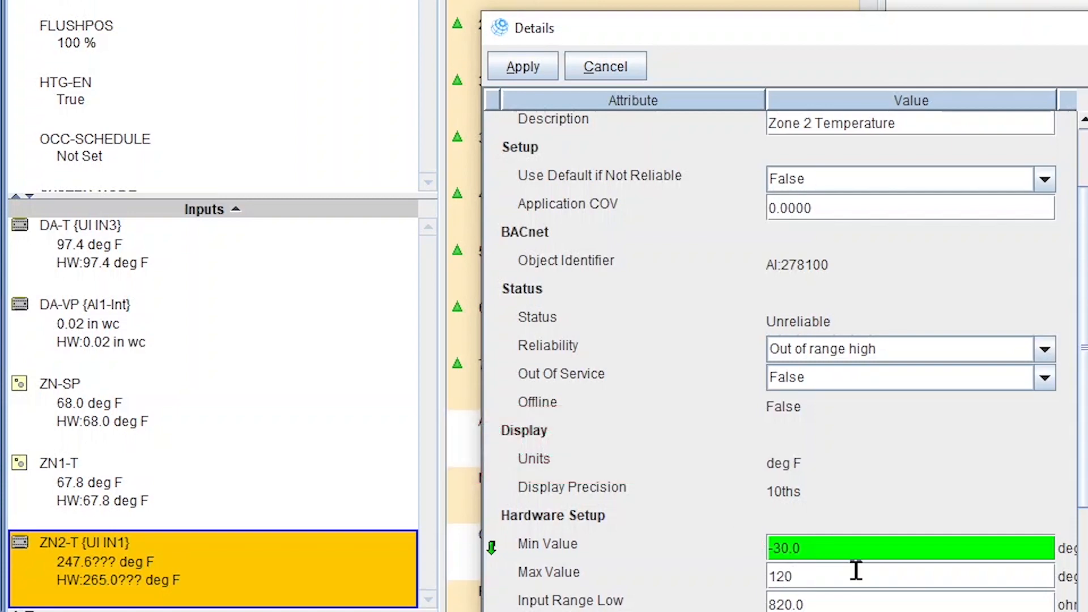
click(541, 72)
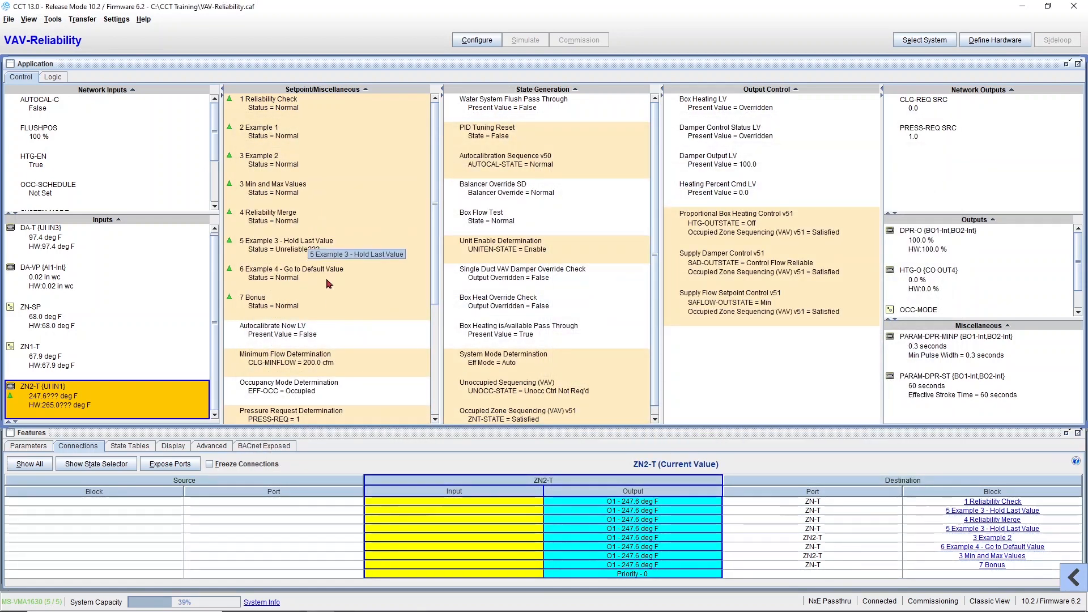
- Reopen the 3 Min and Max Values logic, place the Metasys window over it, and select ZN2-T in the VAV-TAVG summary
right_click(316, 190)
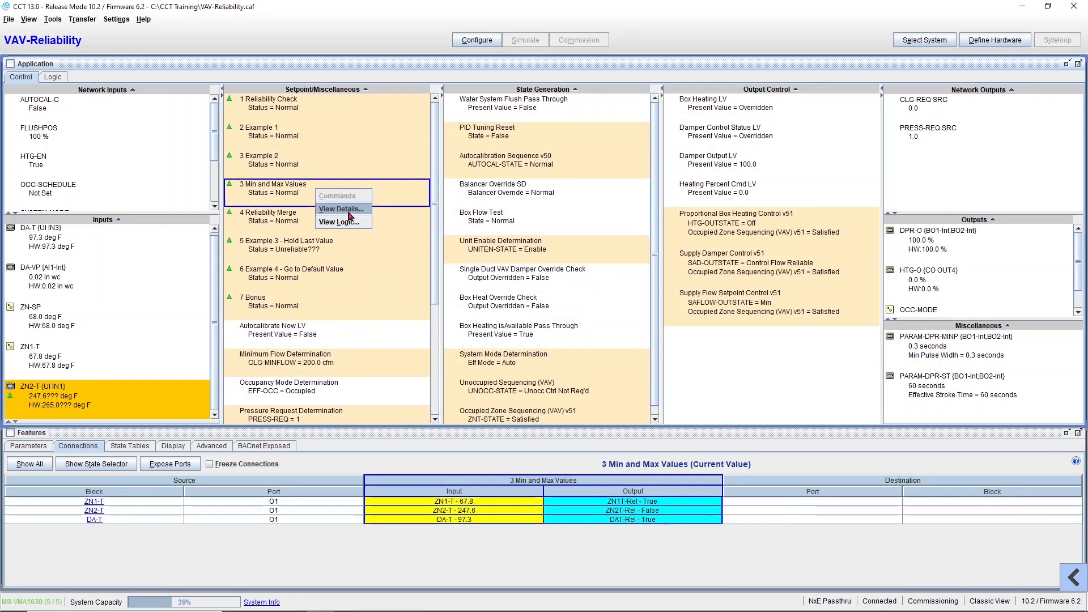
click(351, 222)
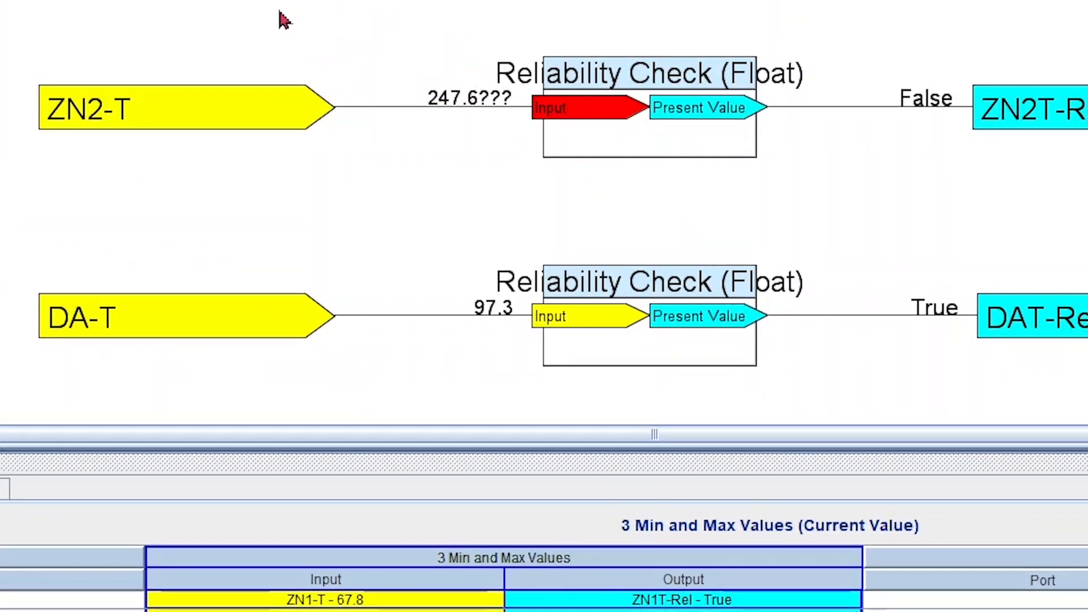
drag(250, 611, 520, 195)
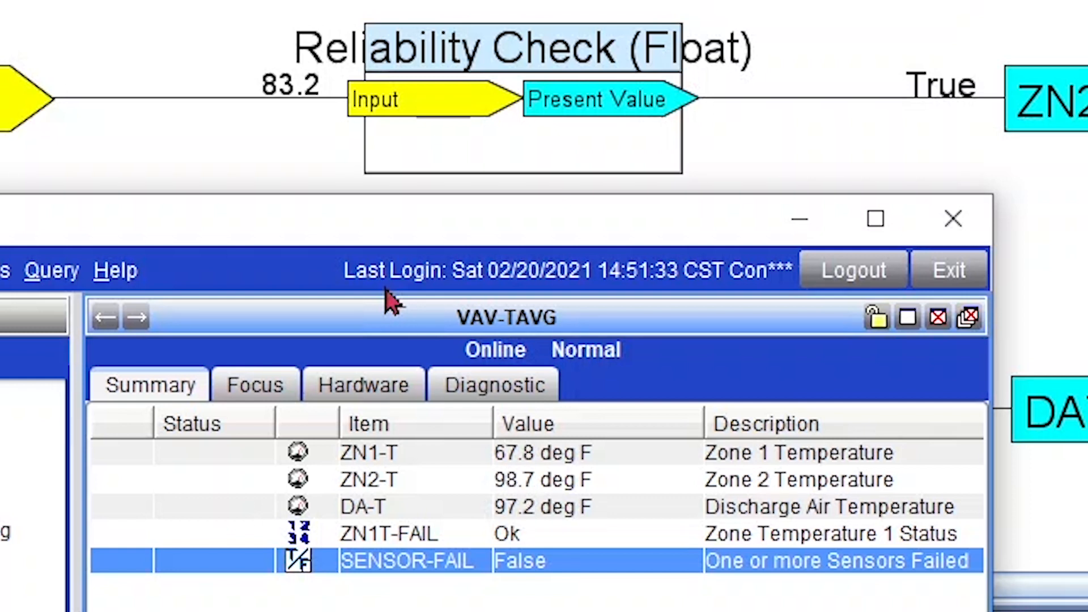
click(634, 486)
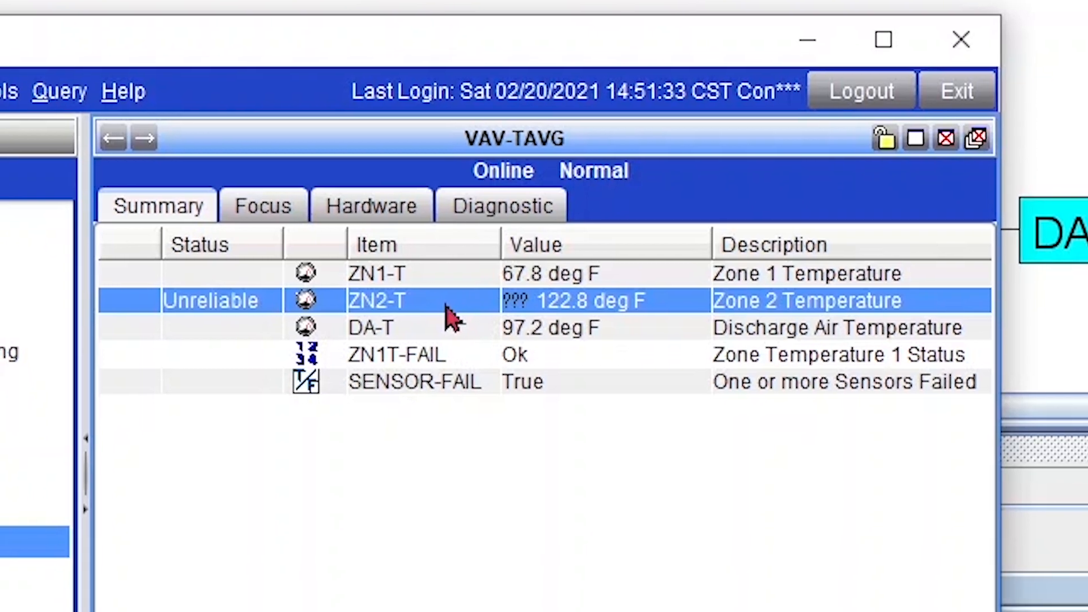
- Modify the ZN2-T point from Metasys, setting its Max Value to 130 deg F, and send the change
right_click(438, 489)
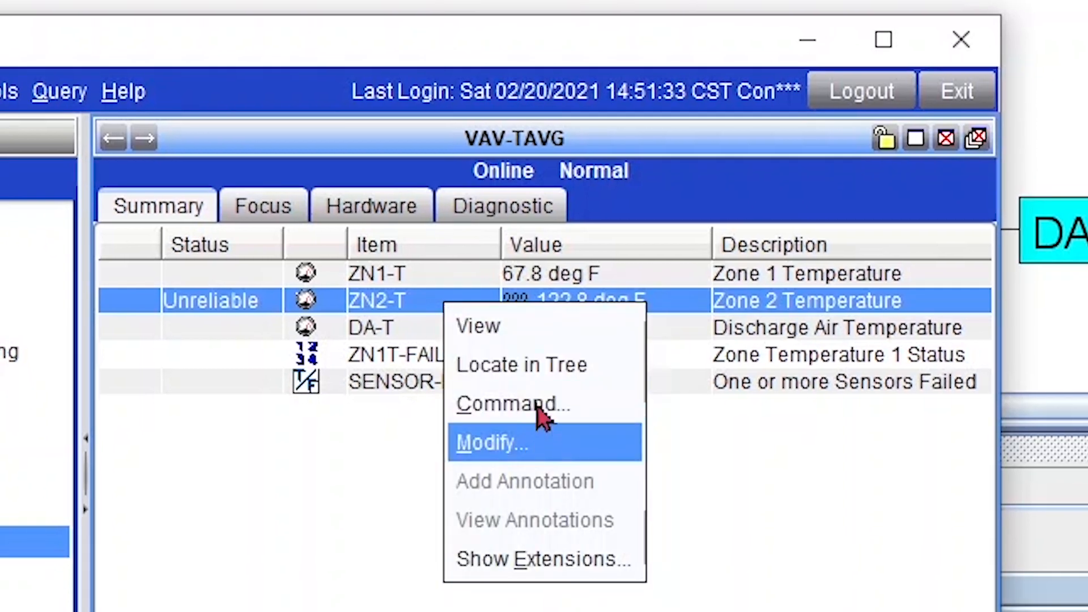
click(541, 425)
drag(433, 58, 712, 447)
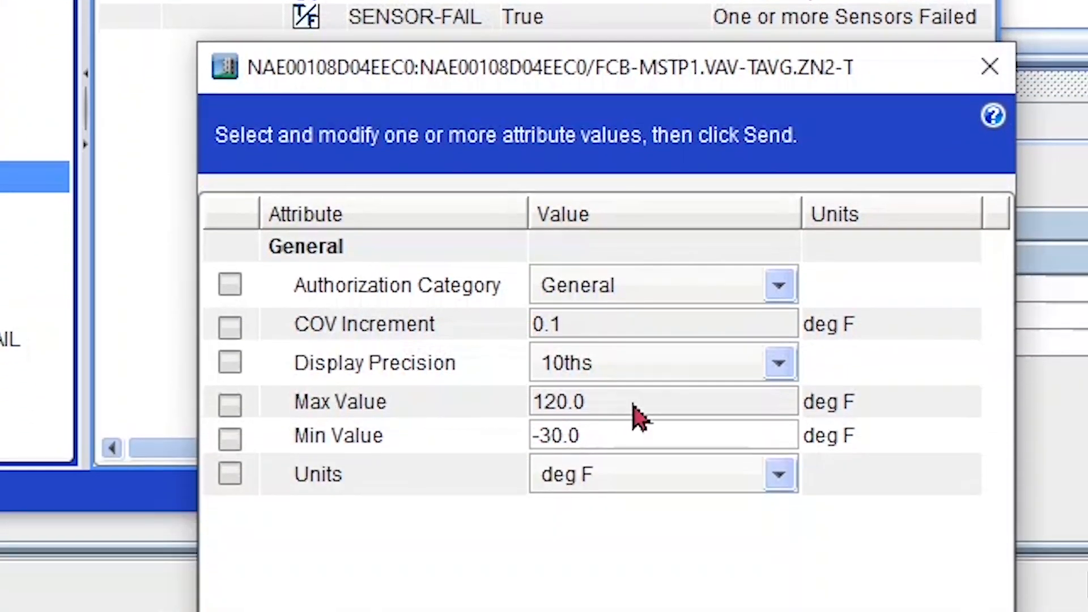
click(634, 402)
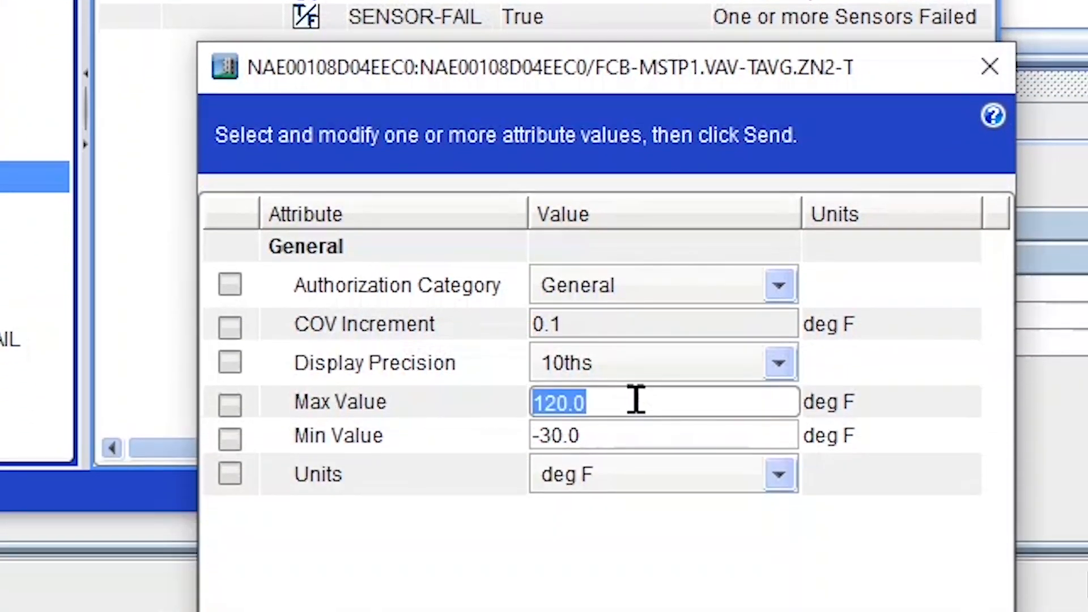
text(130)
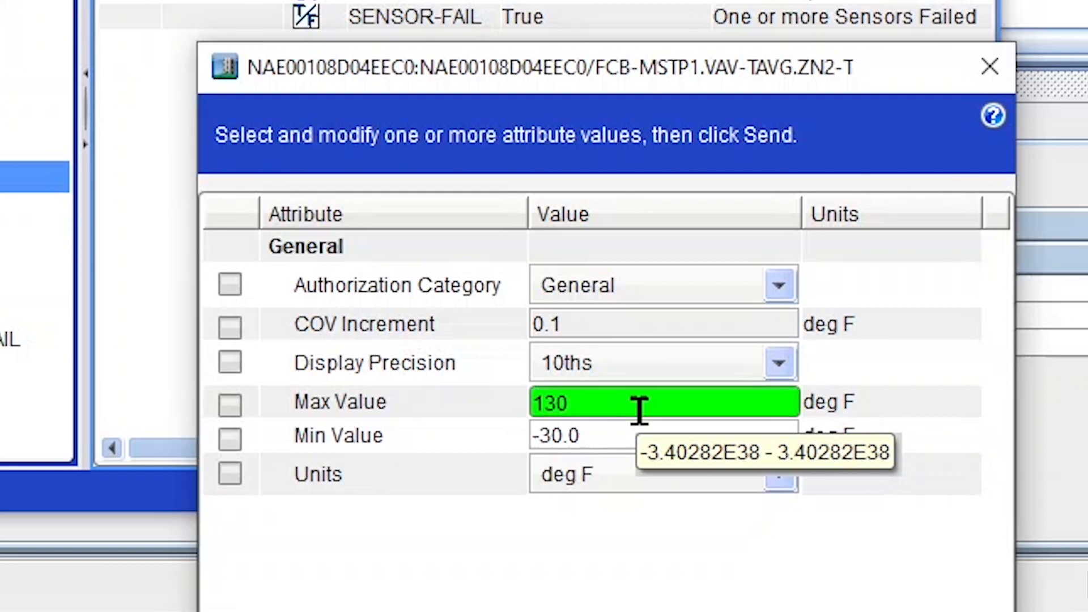
click(236, 410)
drag(413, 68, 351, 0)
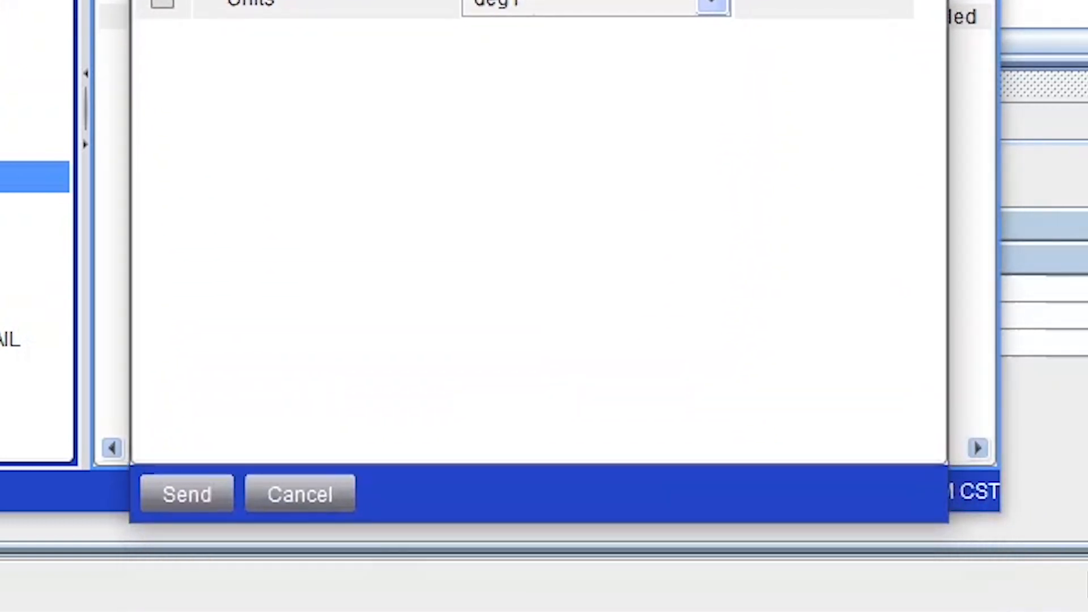
click(228, 499)
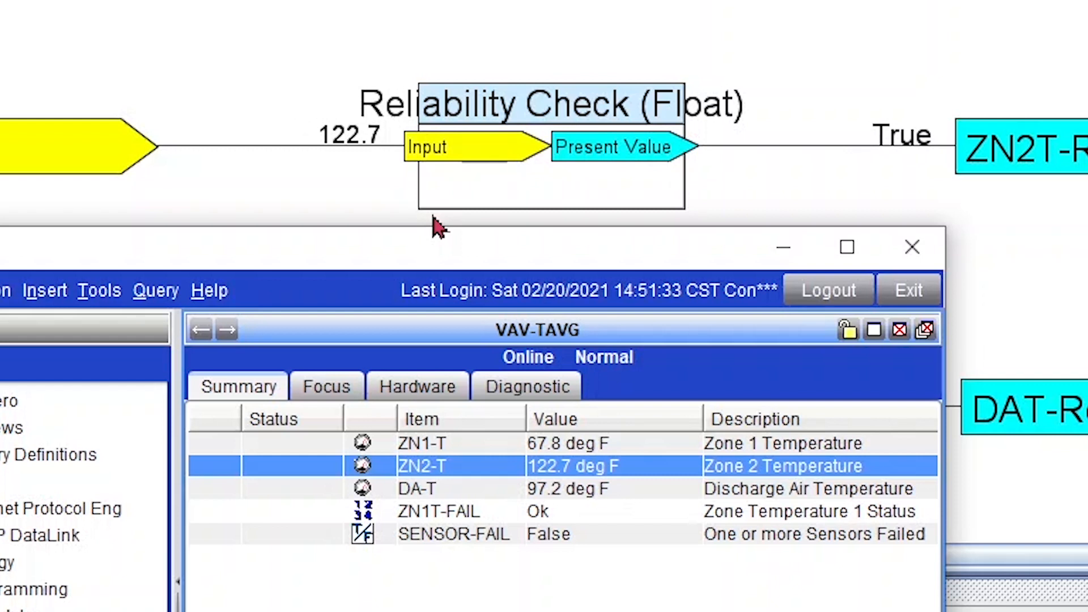
- Check the Min and Max Value attributes of the ZN1-T point in Metasys and close its Modify dialog without changes
right_click(458, 446)
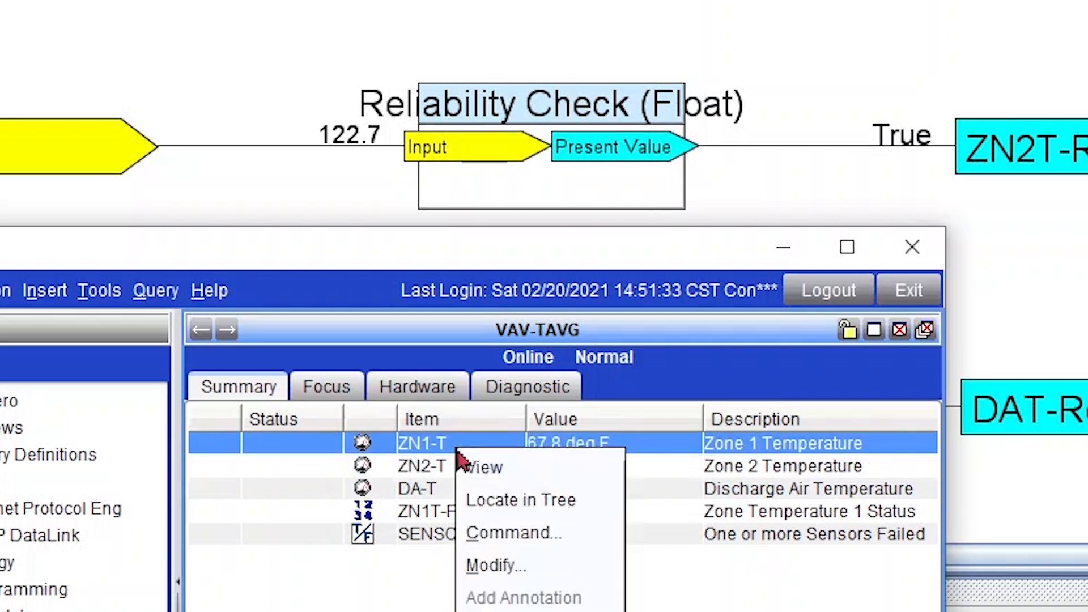
click(536, 580)
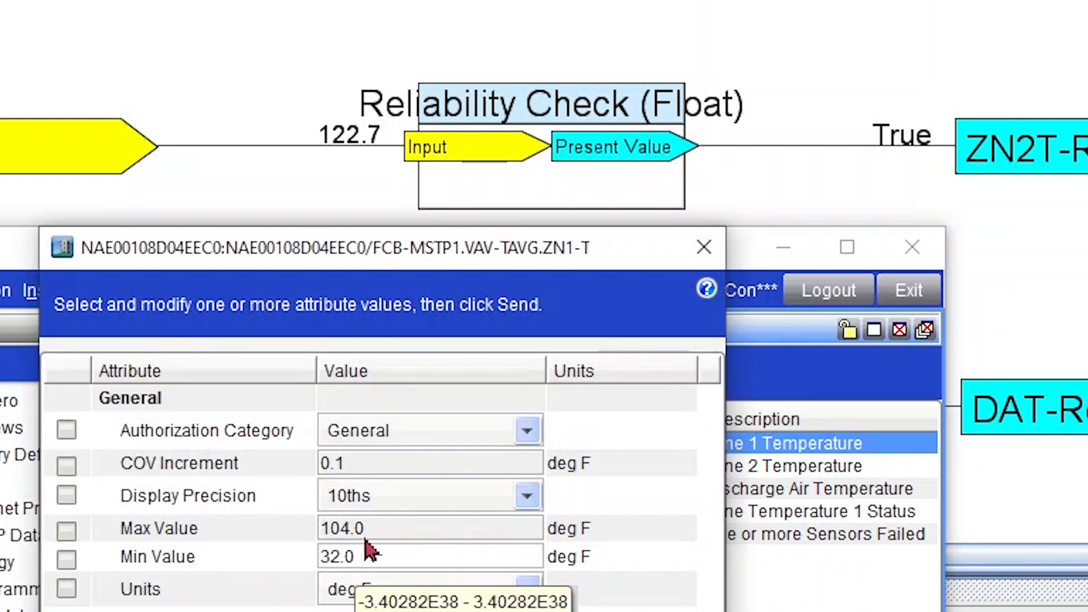
click(704, 250)
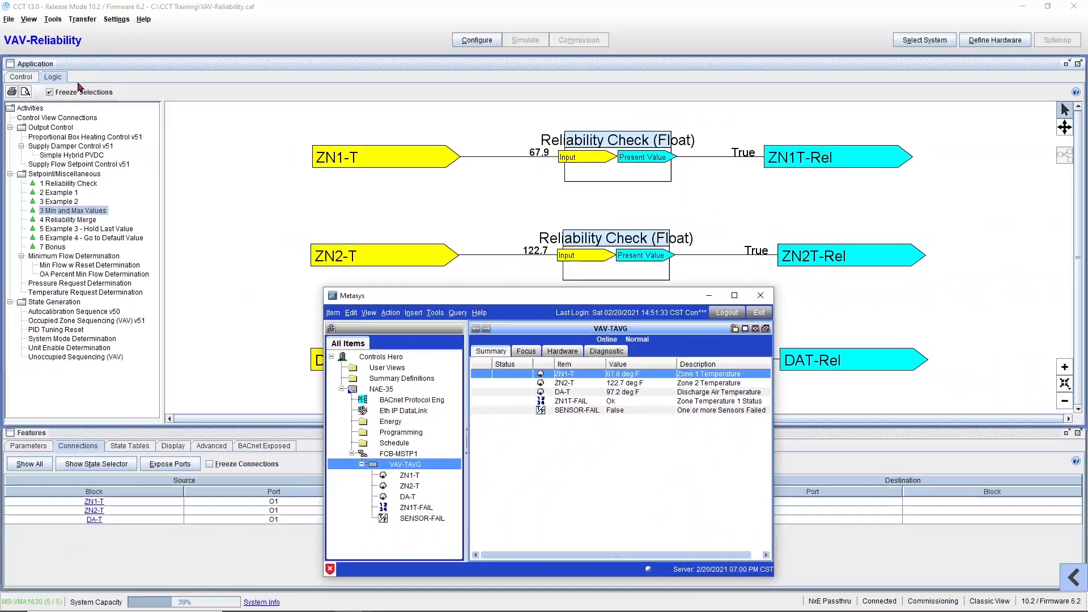
- Switch to CCT, compare the ZN1-T and ZN2-T inputs in the Control view, and check the hardware limits in ZN1-T's details
click(22, 77)
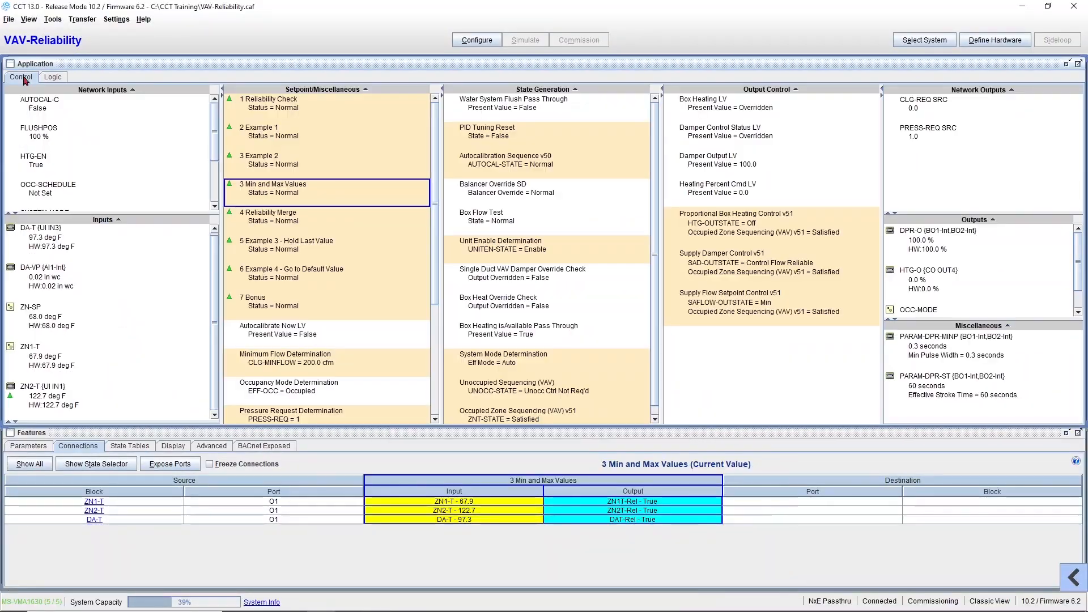
click(14, 356)
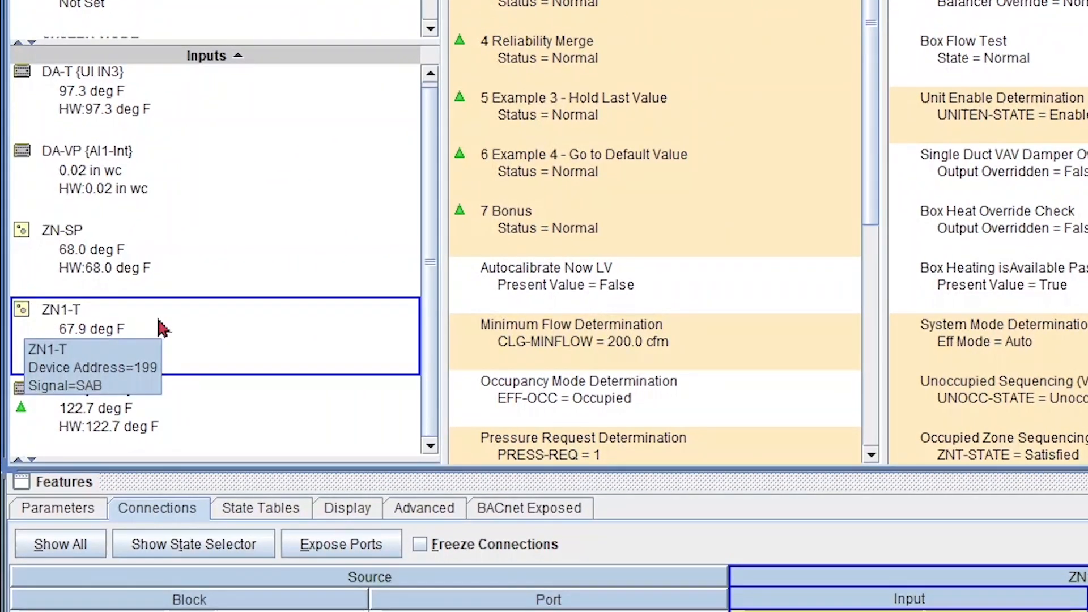
mouse_move(66, 394)
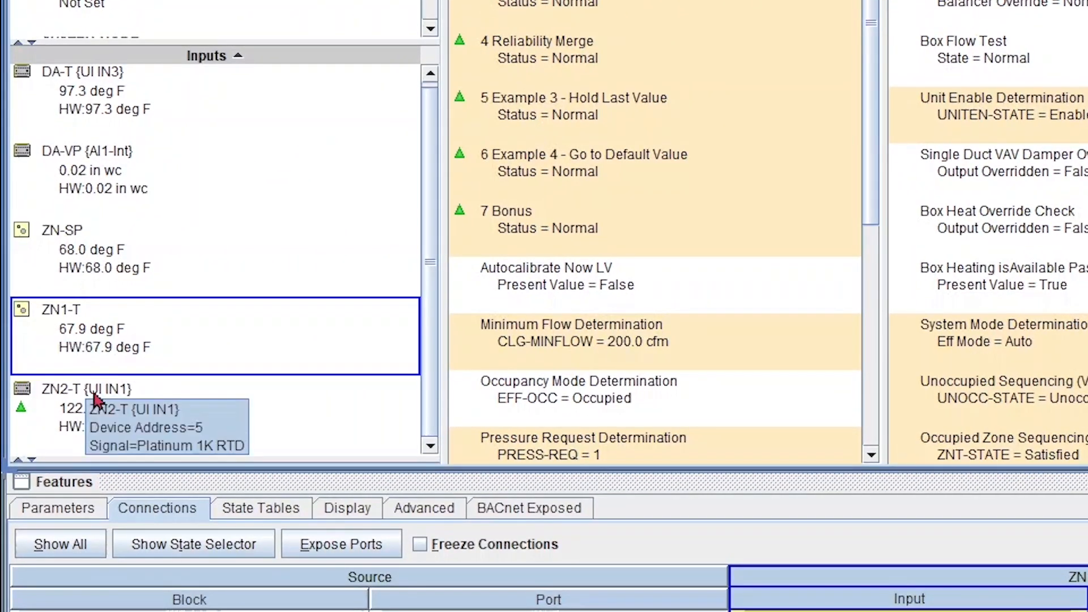
double_click(106, 345)
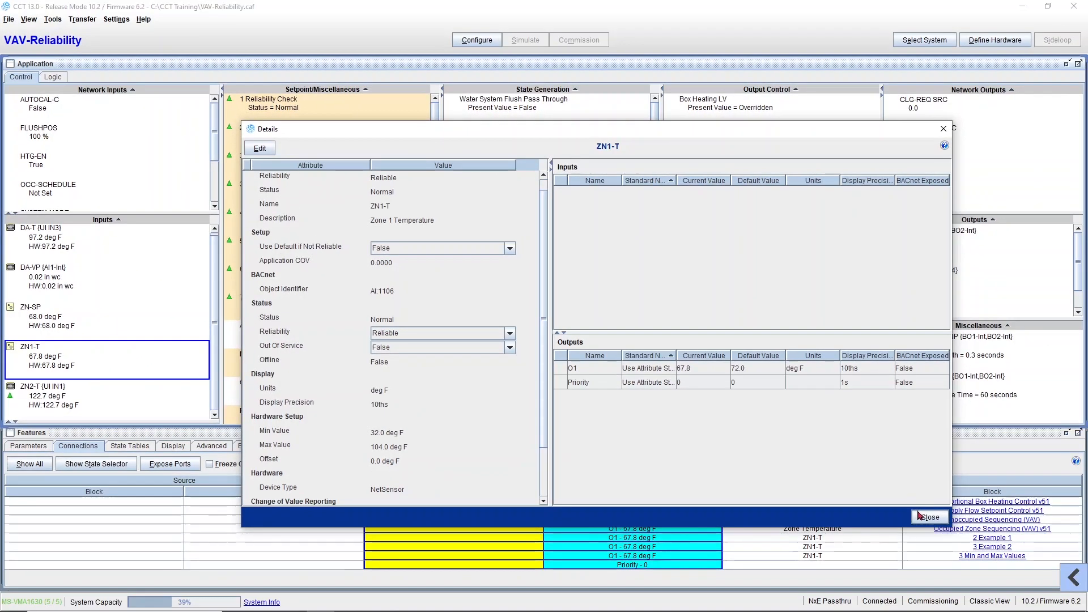
click(926, 515)
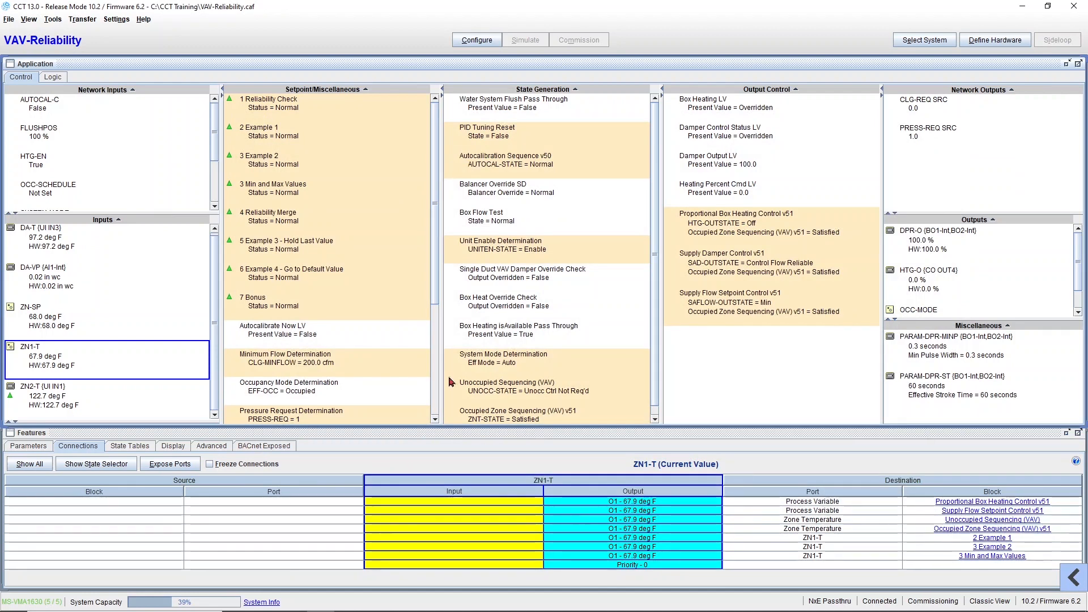
- Open the logic of 4 Reliability Merge and examine how its inputs feed the Reliability Merge block
right_click(321, 221)
click(353, 254)
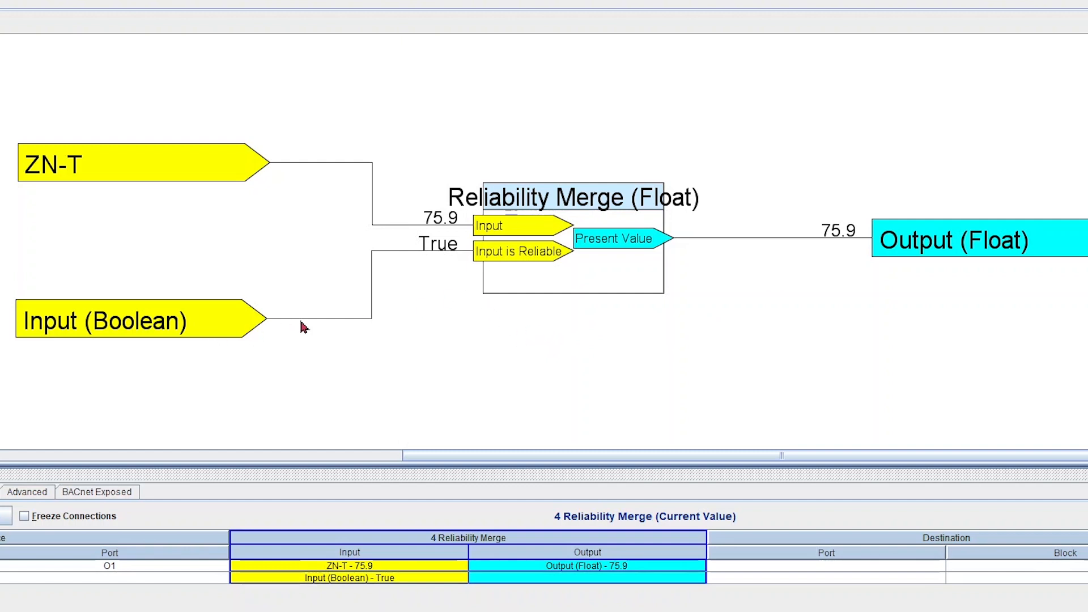
mouse_move(505, 281)
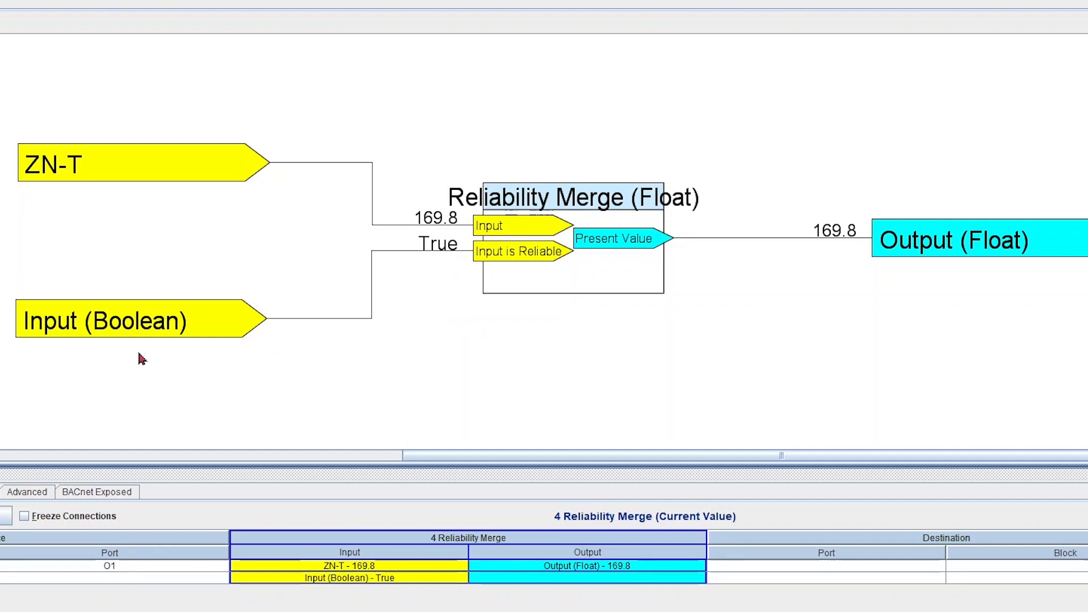
- Open the details of Input (Boolean) in the Reliability Merge logic, set its Default Value to False, and apply the change
right_click(162, 332)
mouse_move(201, 356)
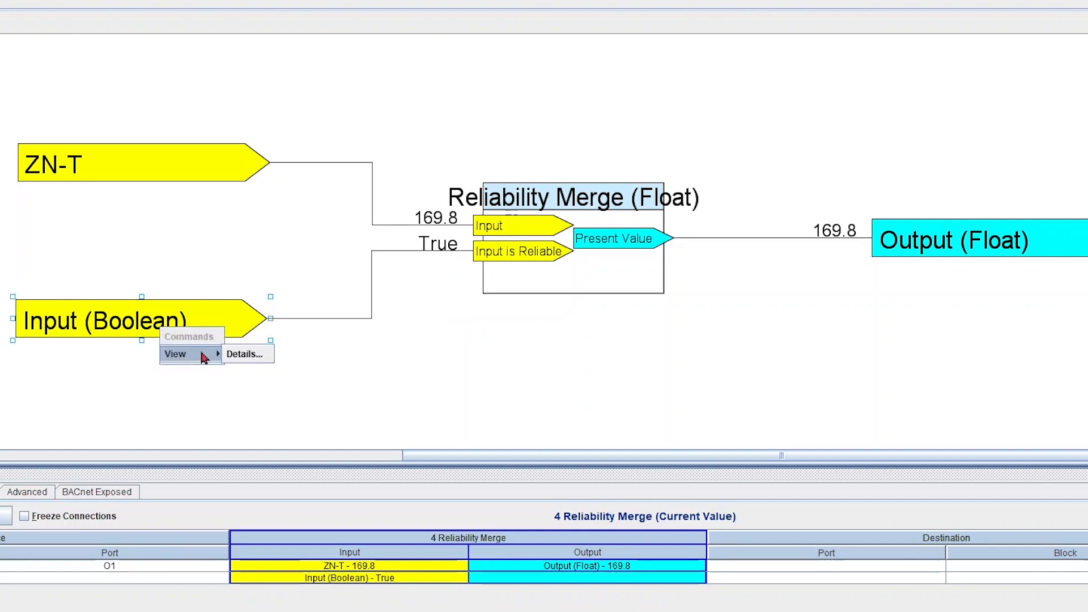
click(245, 354)
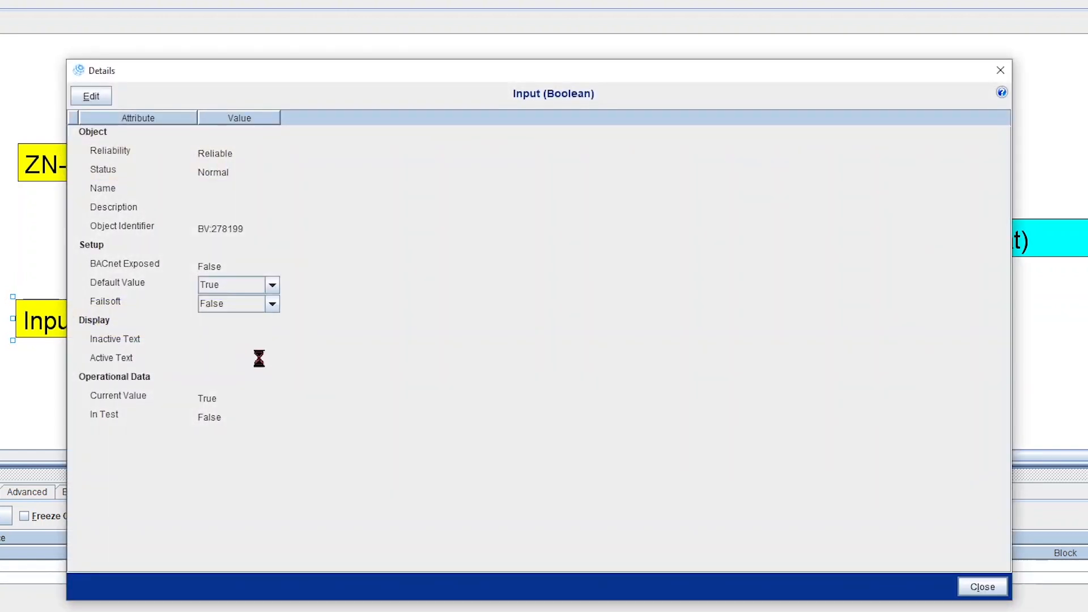
click(97, 96)
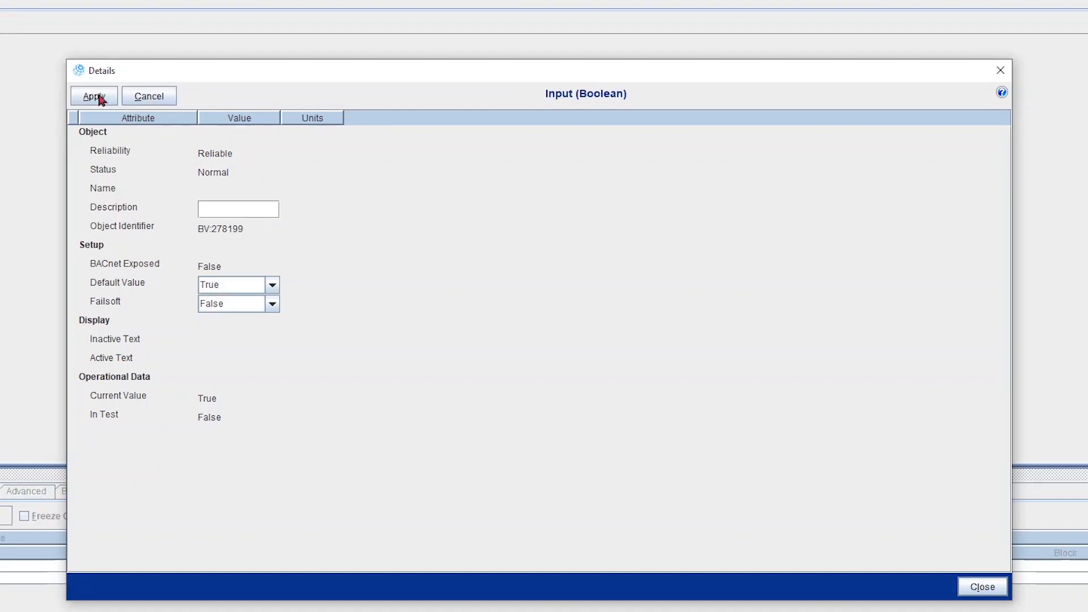
click(234, 285)
click(234, 315)
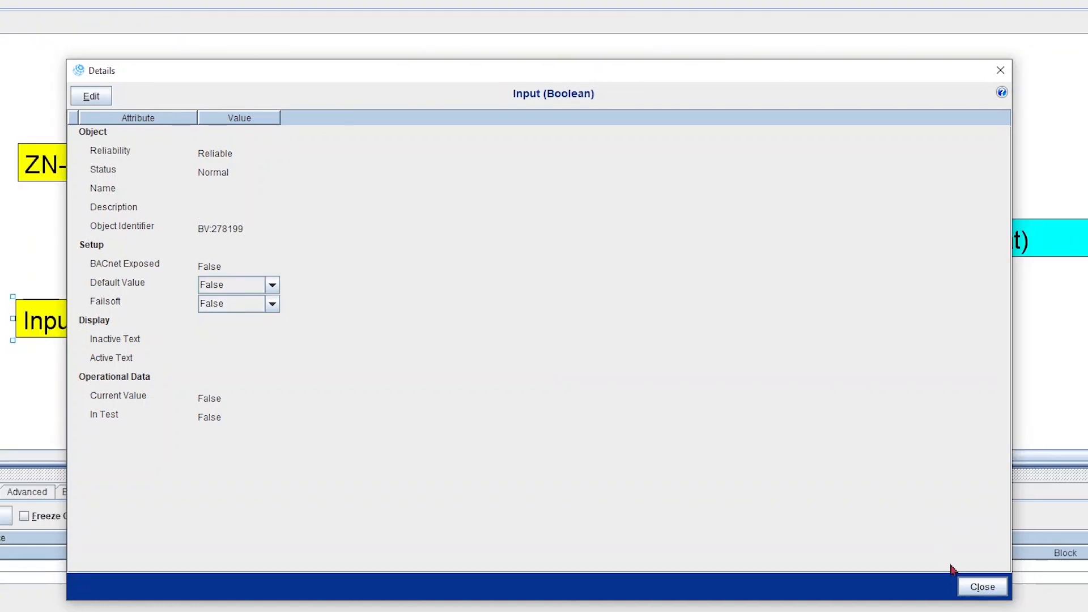
click(977, 586)
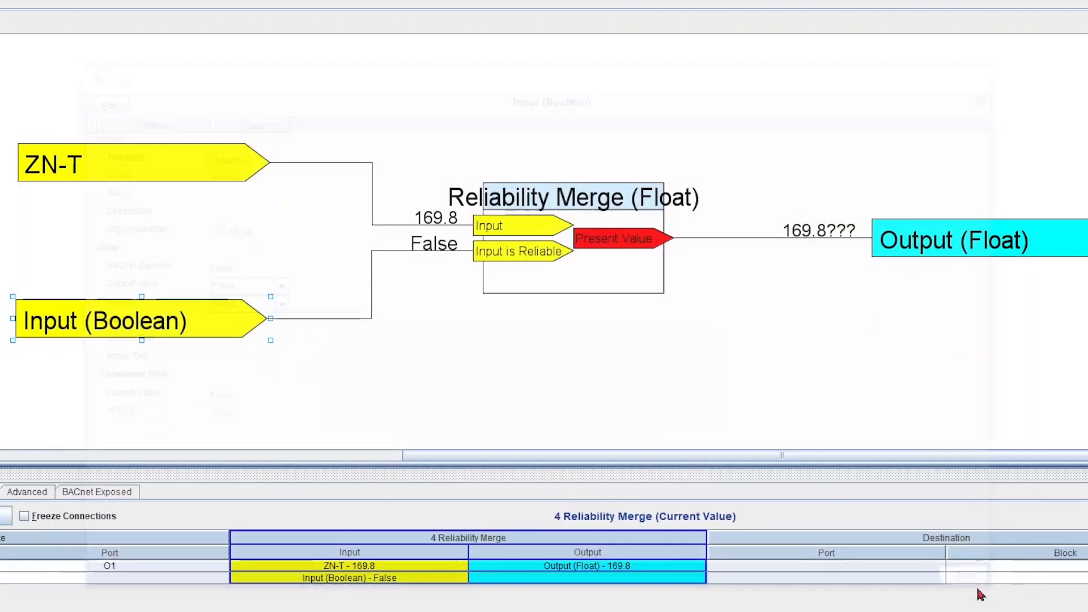
click(268, 348)
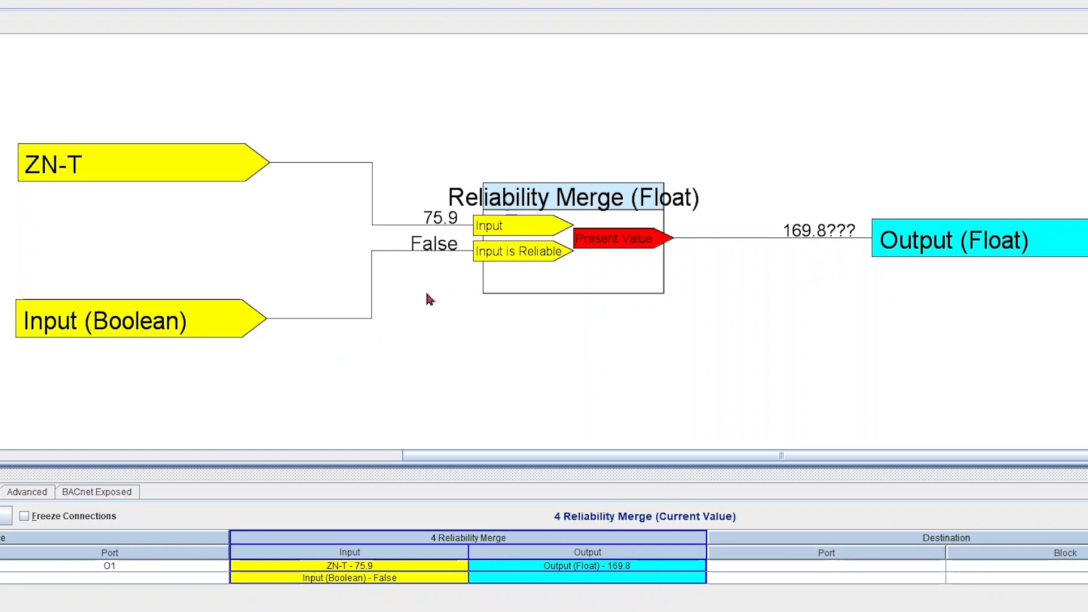
- Reopen the Input (Boolean) details, edit and apply them, and open the logic of 5 Example 3 - Hold Last Value
right_click(134, 314)
click(204, 341)
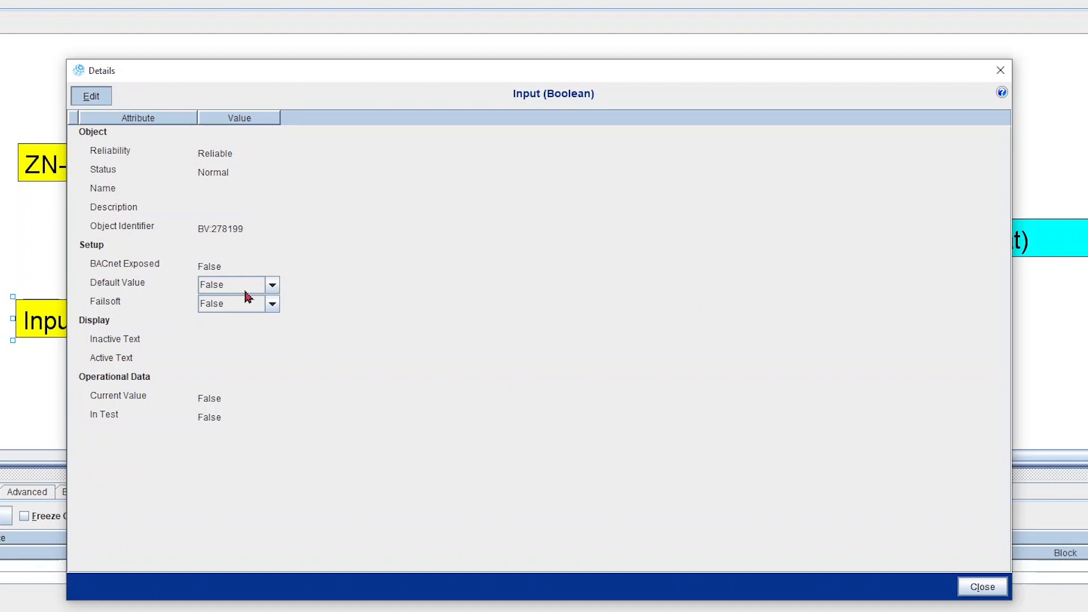
click(90, 96)
click(90, 97)
click(266, 347)
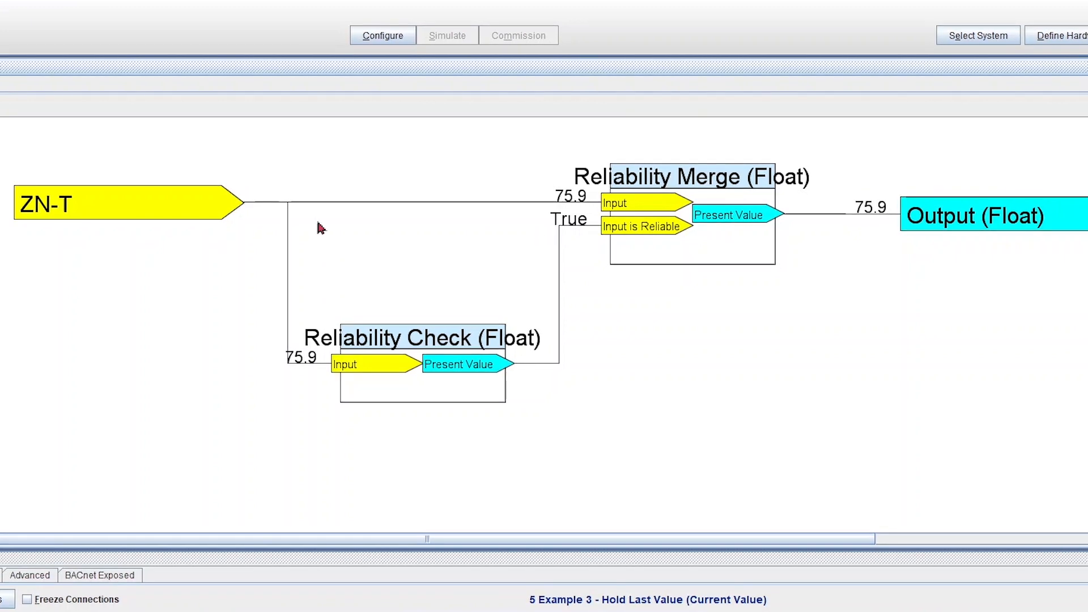
- Place the Metasys window beside the Hold Last Value logic and compare the ZN2-T point with the Reliability Merge output
drag(0, 499, 840, 263)
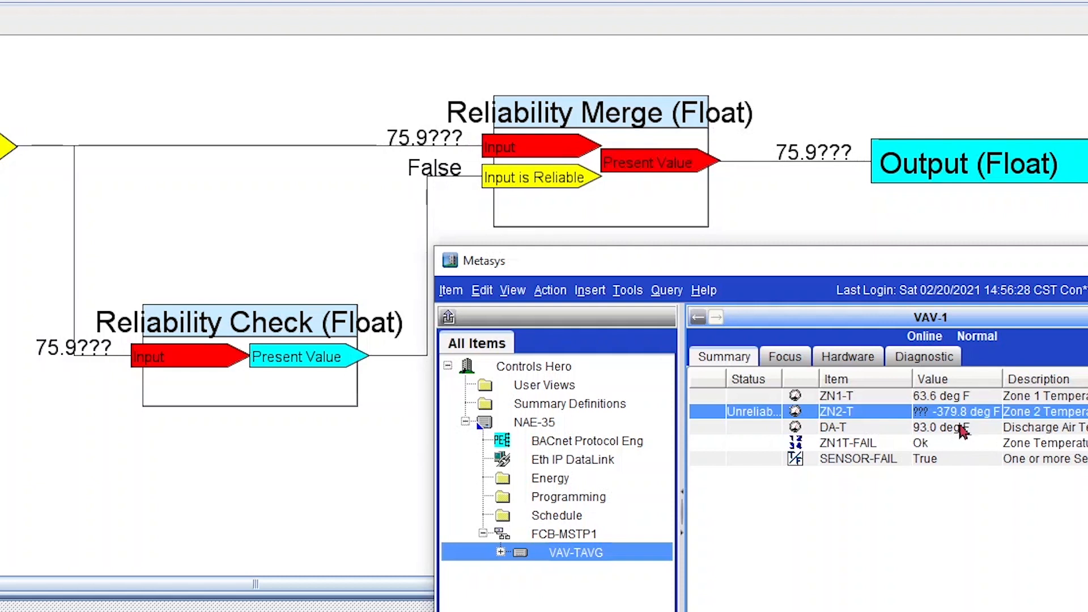
drag(786, 271, 800, 282)
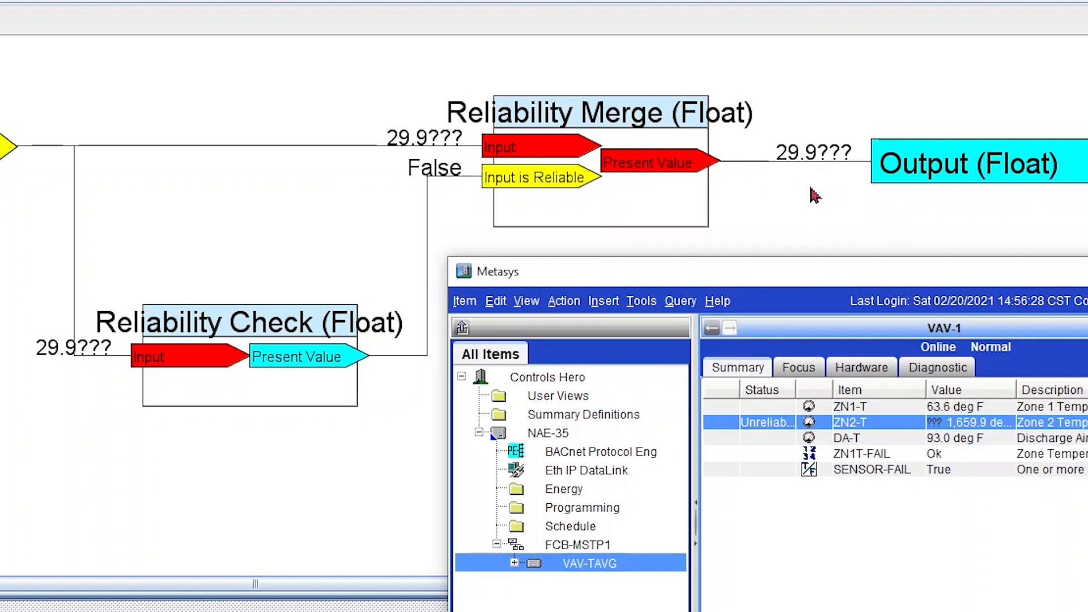
click(830, 204)
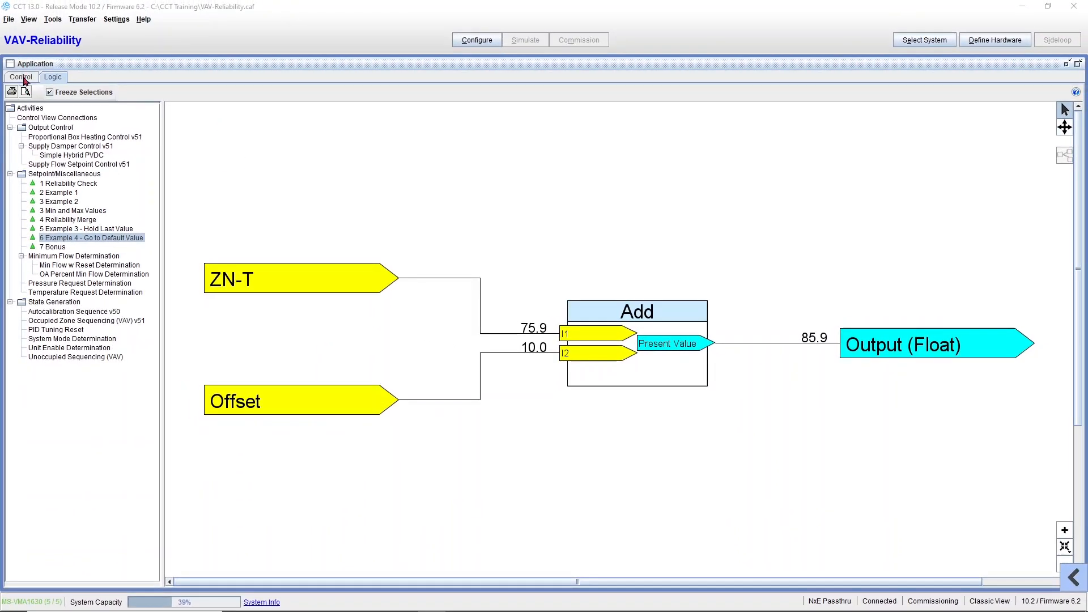
- From the Control view, set ZN2-T's Use Default if Not Reliable to True and its O1 output Default Value to 68, and apply
click(23, 78)
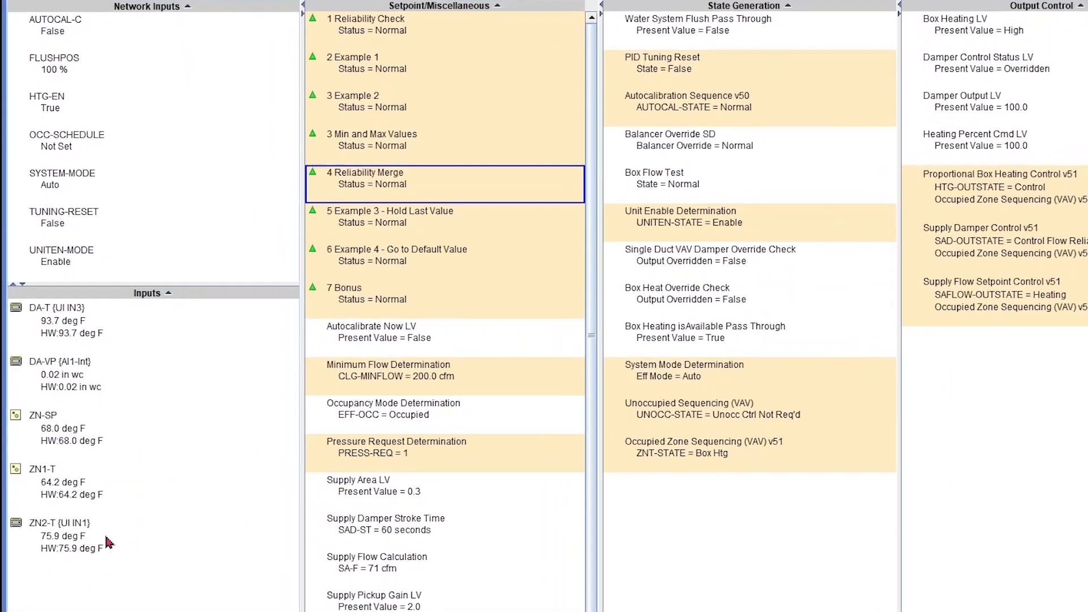
click(74, 476)
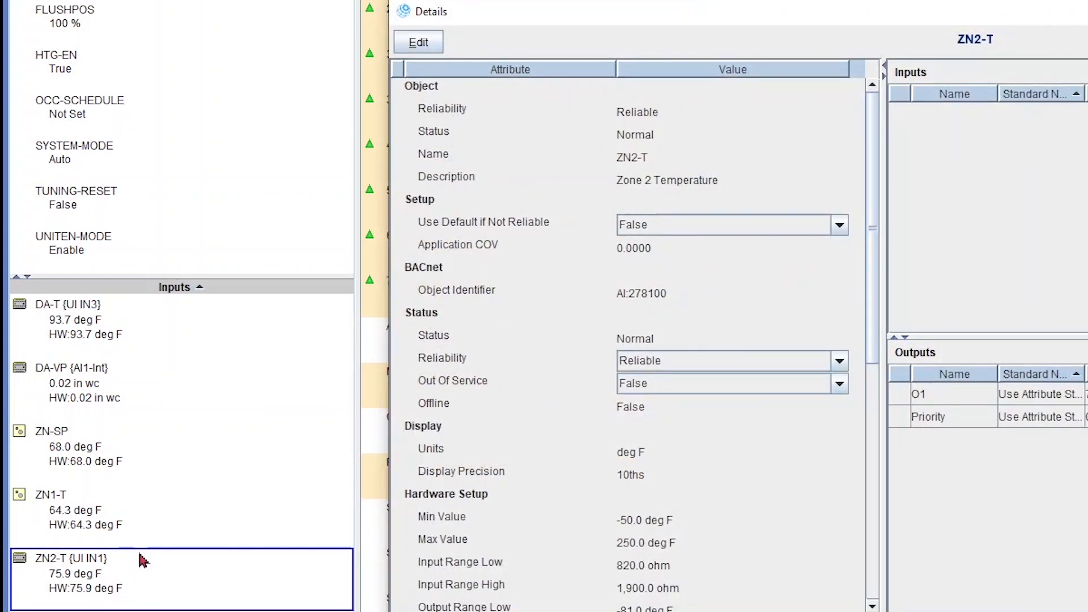
click(420, 43)
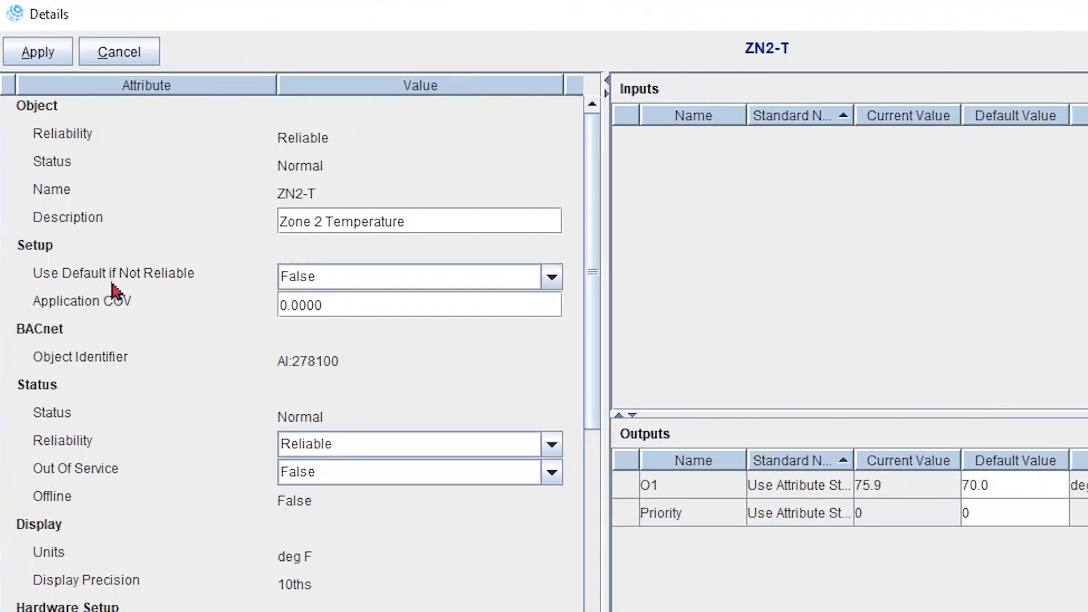
click(336, 280)
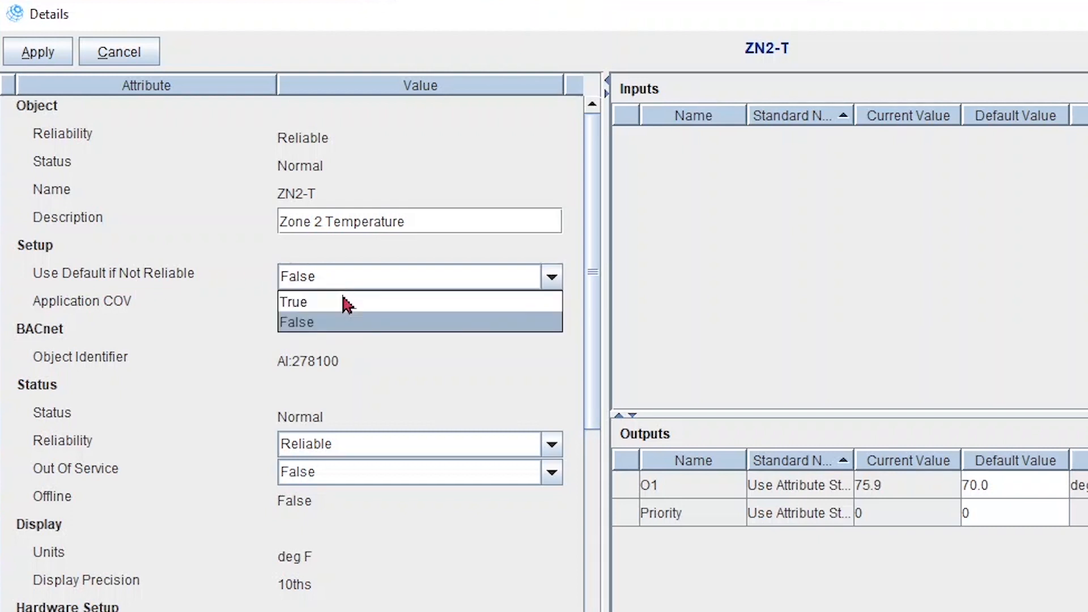
click(347, 304)
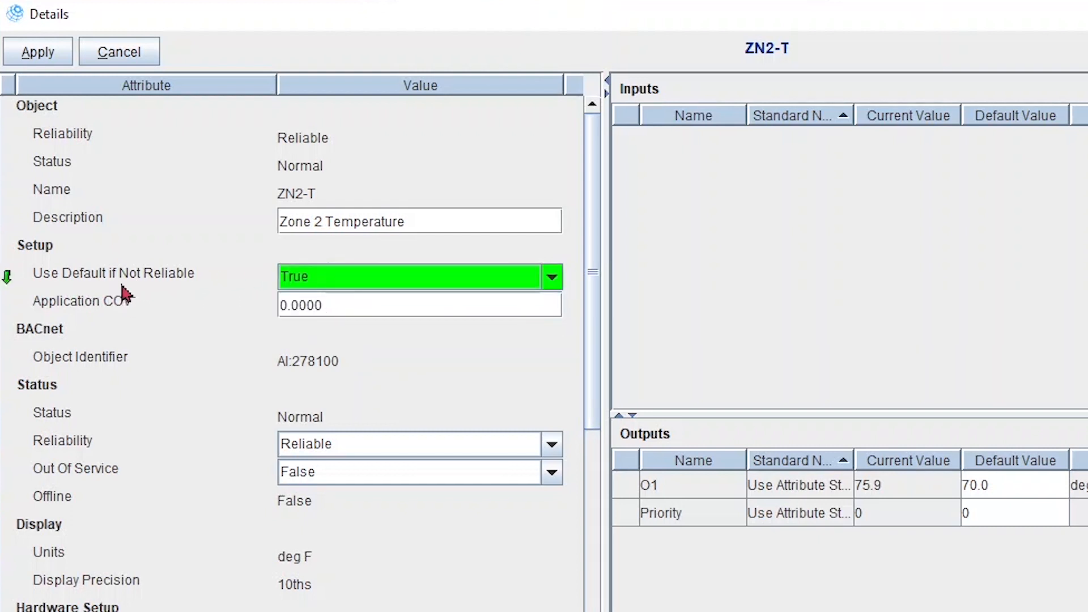
double_click(1026, 487)
click(1027, 488)
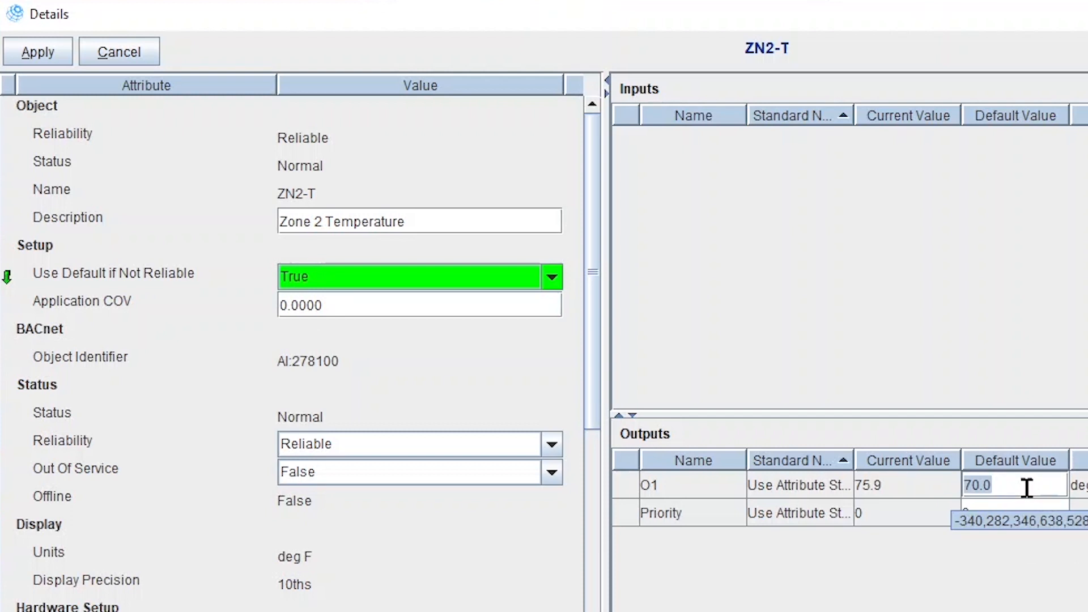
text(6)
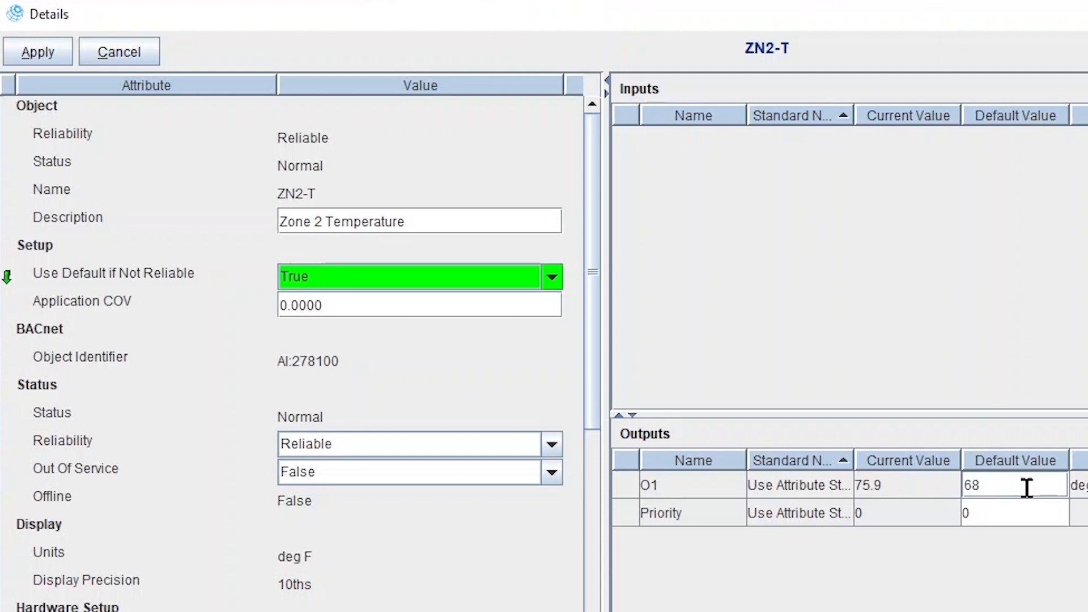
text(8)
click(61, 62)
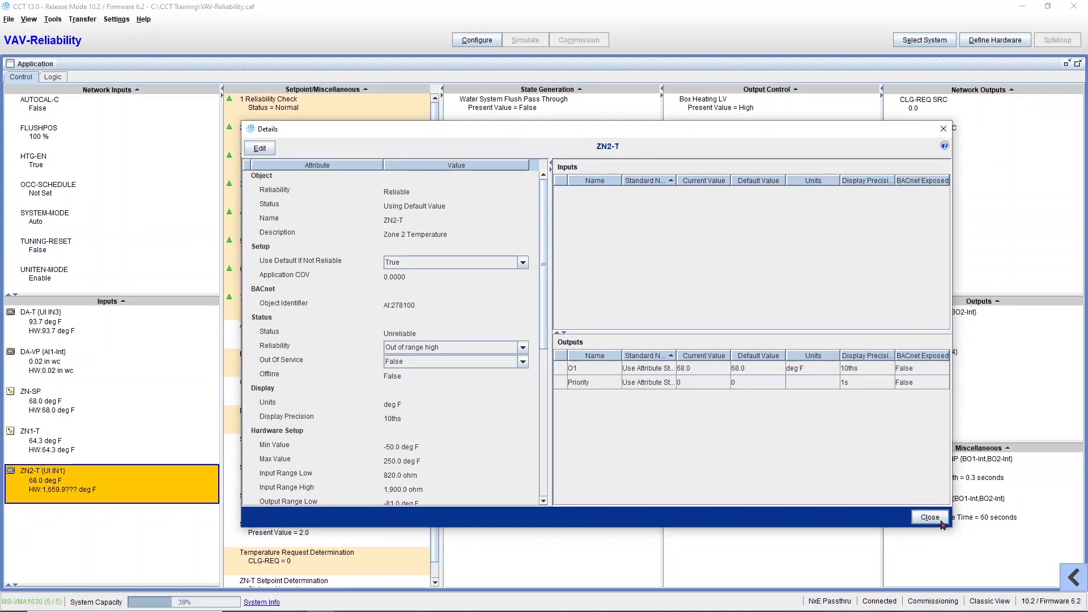
click(930, 517)
- Compare ZN2-T in Metasys with the same input in CCT, and open the logic of 6 Example 4 - Go to Default Value
drag(1, 445, 452, 312)
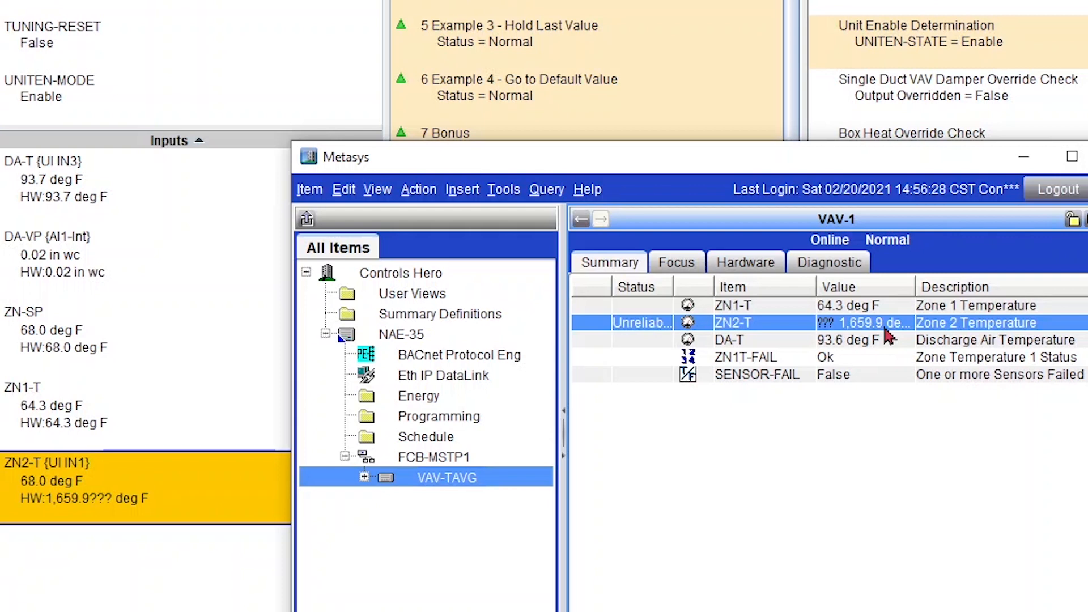
drag(874, 158, 0, 164)
right_click(547, 66)
right_click(531, 83)
click(593, 159)
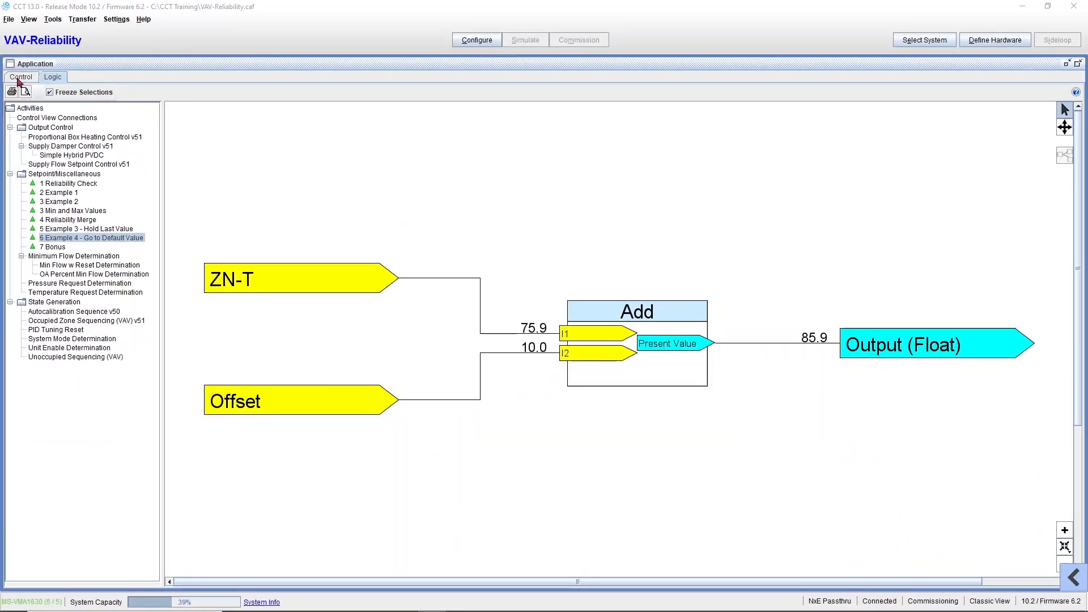
- Return to ZN2-T's details in the Control view, set Use Default if Not Reliable to False, and apply the change
click(19, 79)
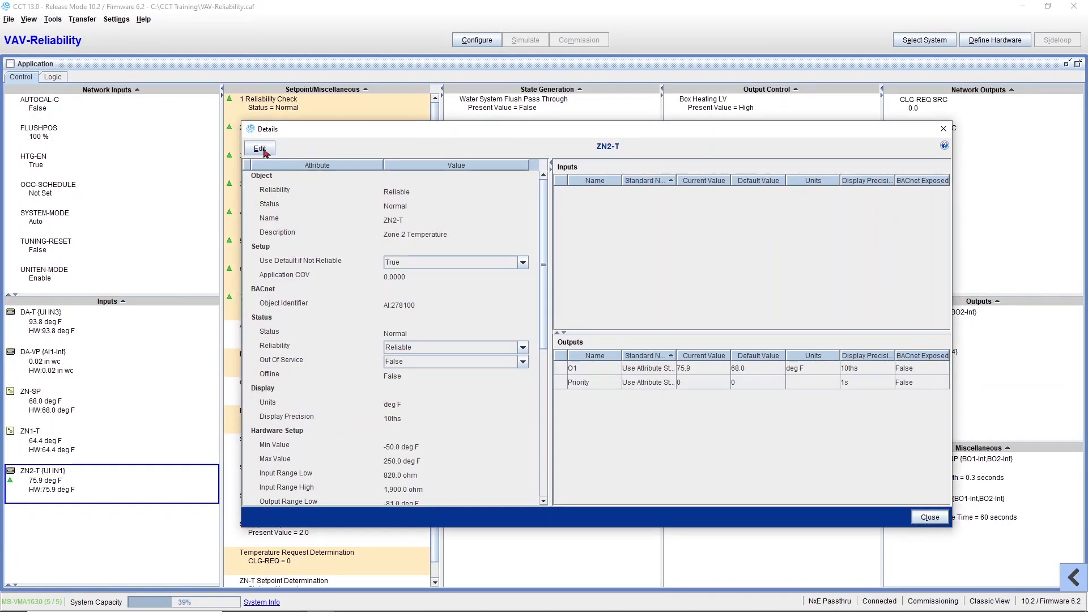
click(261, 148)
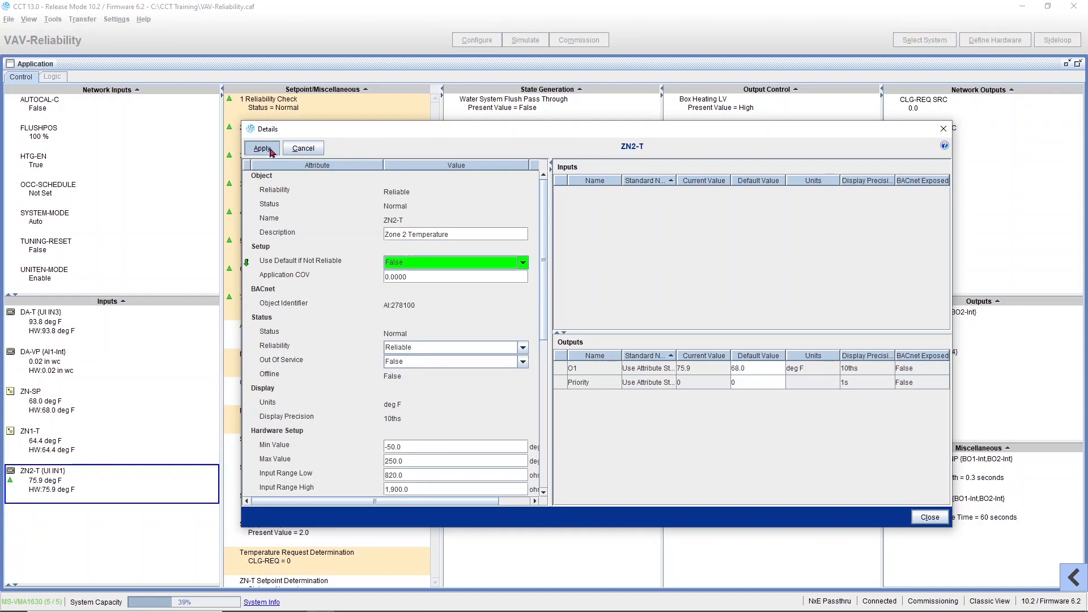
click(269, 153)
- Open the logic of 6 Example 4 - Go to Default Value and set Failsoft to True for its ZN-T input
right_click(349, 270)
click(383, 305)
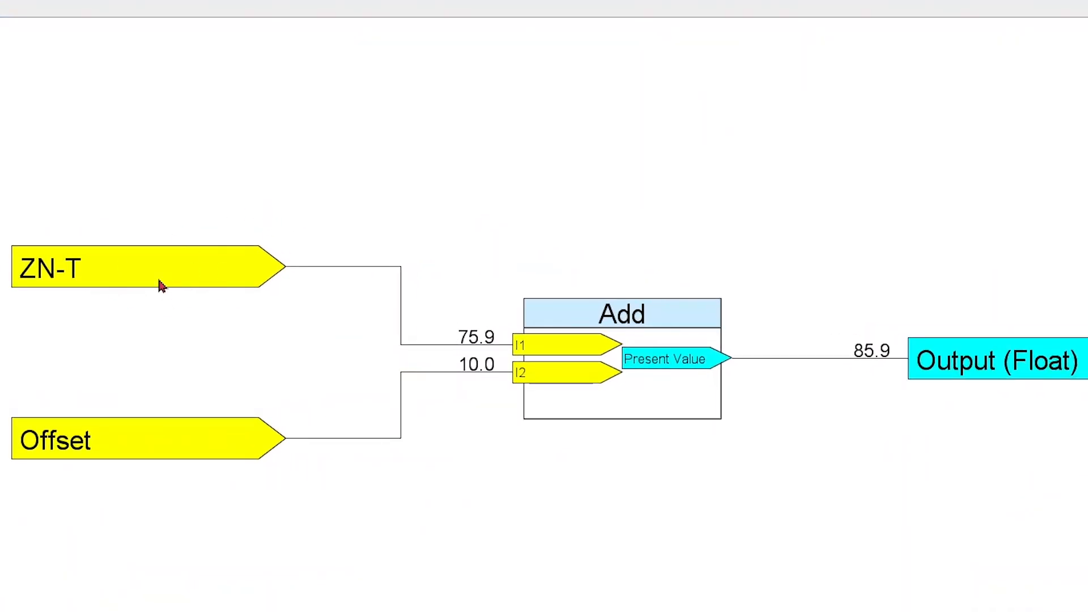
click(160, 284)
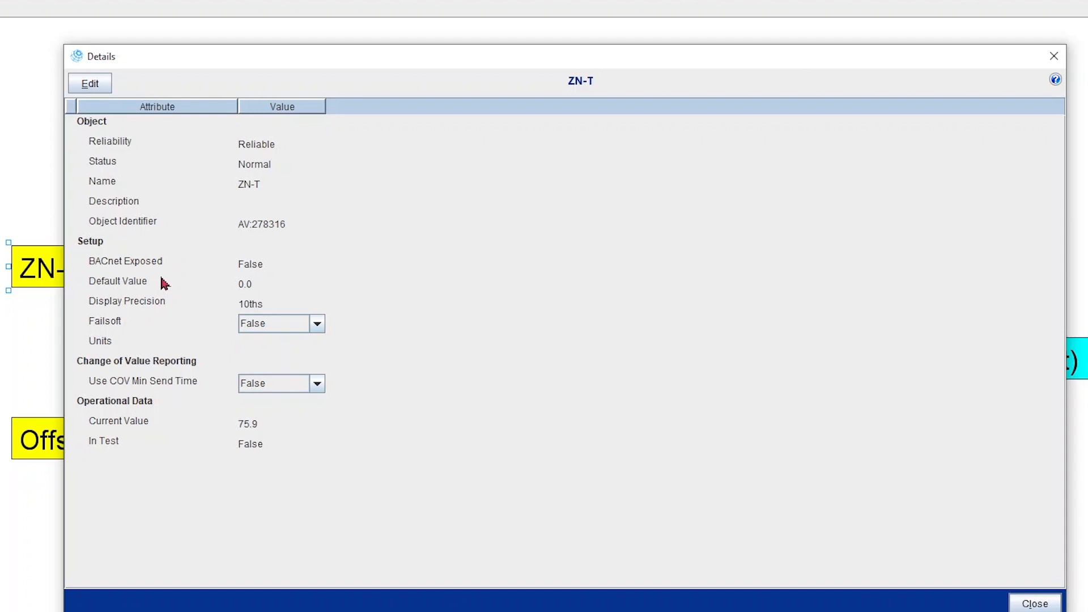
click(104, 83)
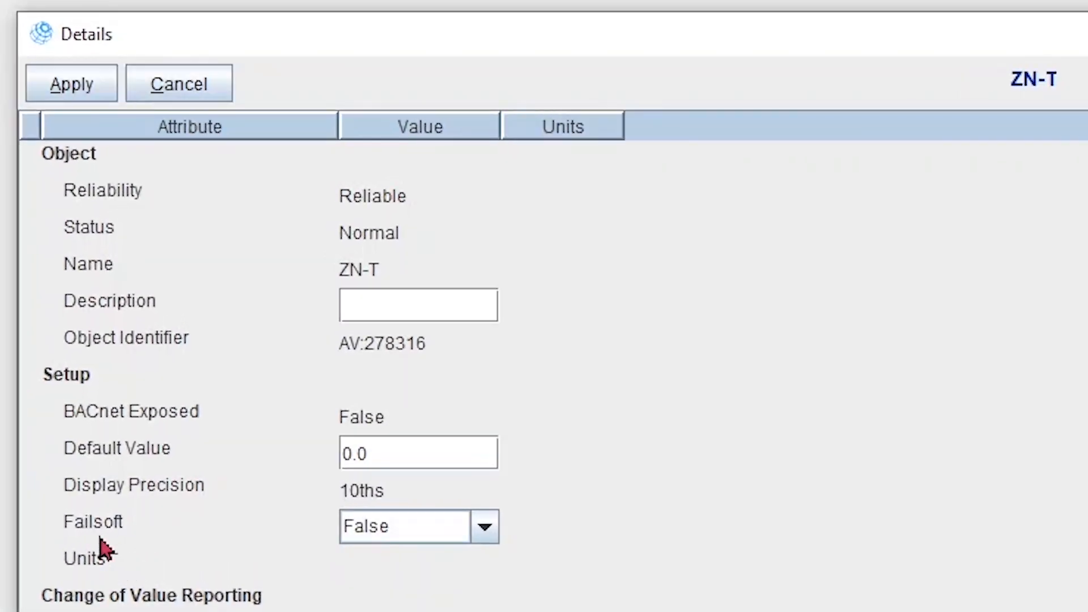
click(410, 534)
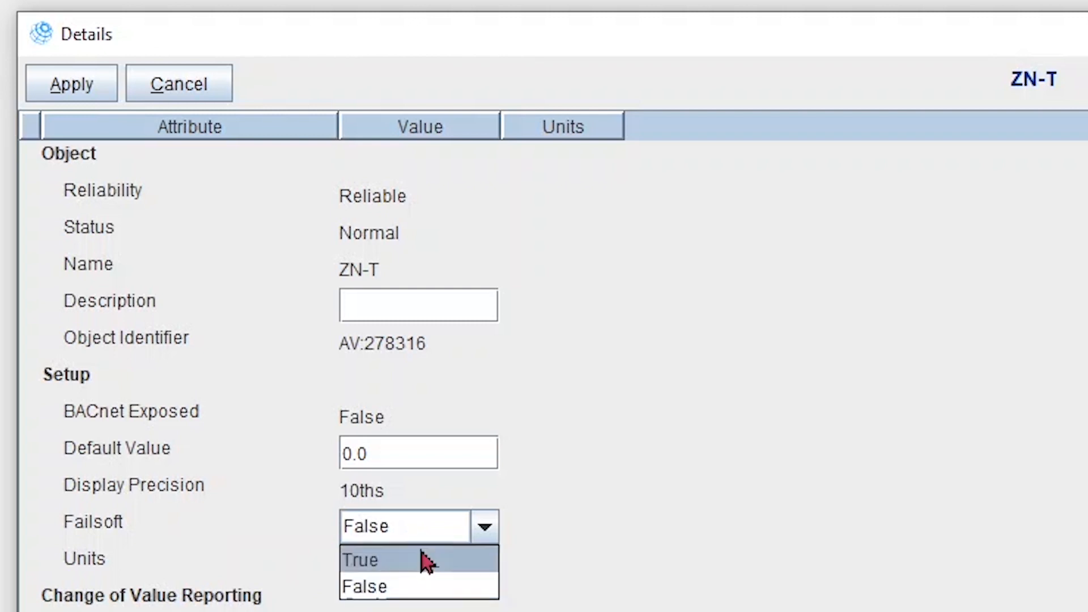
click(423, 558)
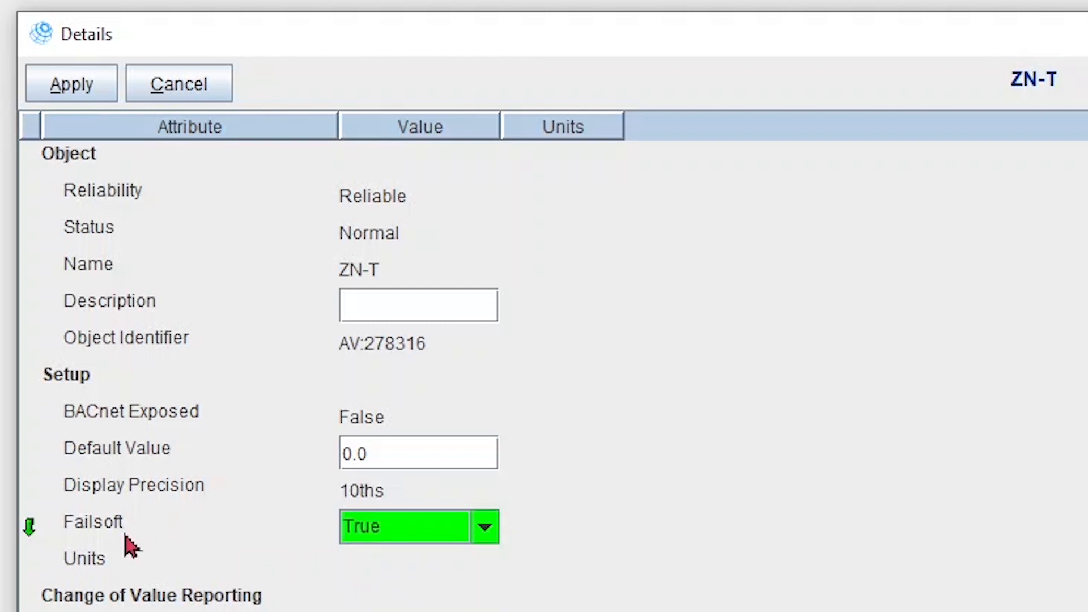
- Set the ZN-T input's Default Value to 65, apply the changes, and close its details
click(383, 453)
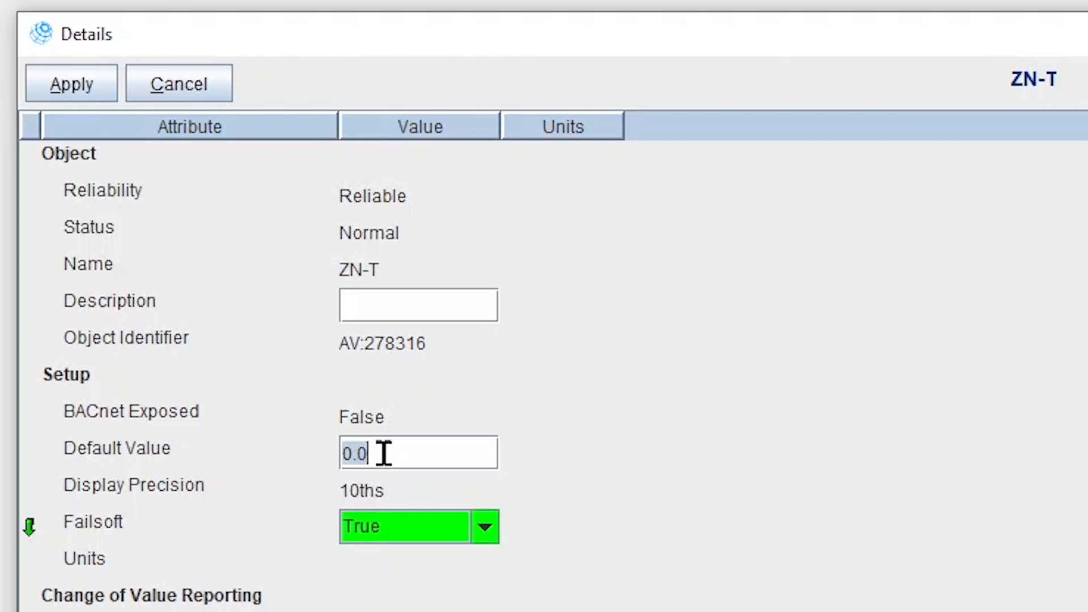
text(65)
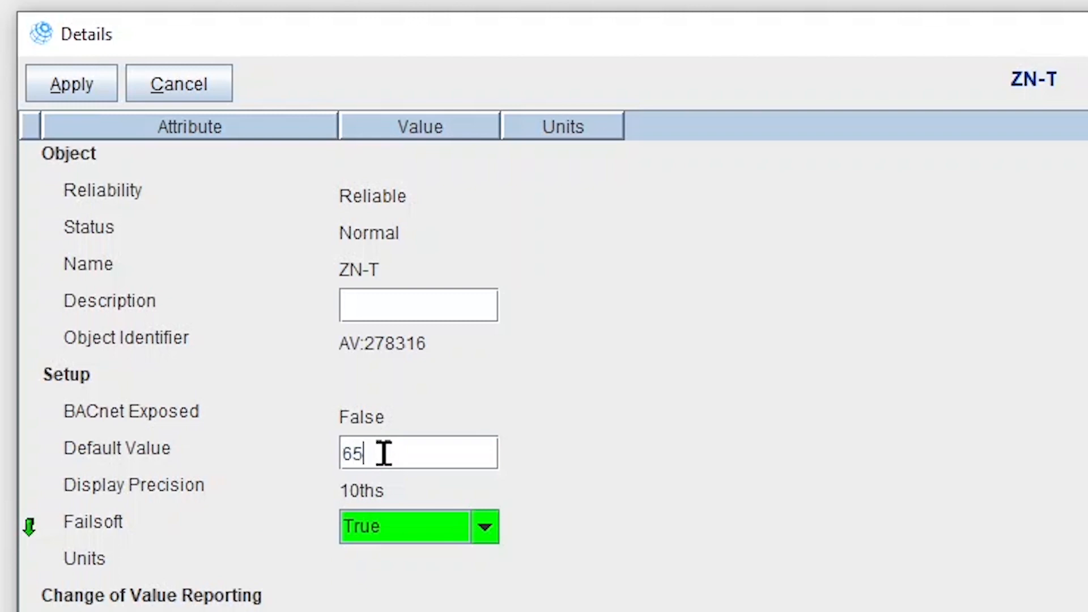
click(72, 84)
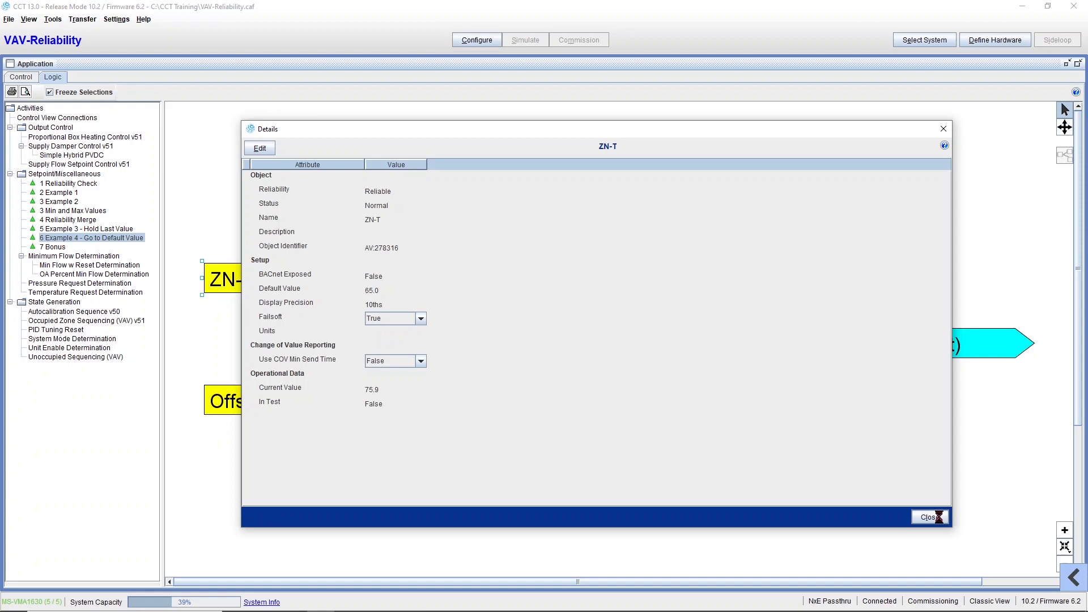
click(931, 517)
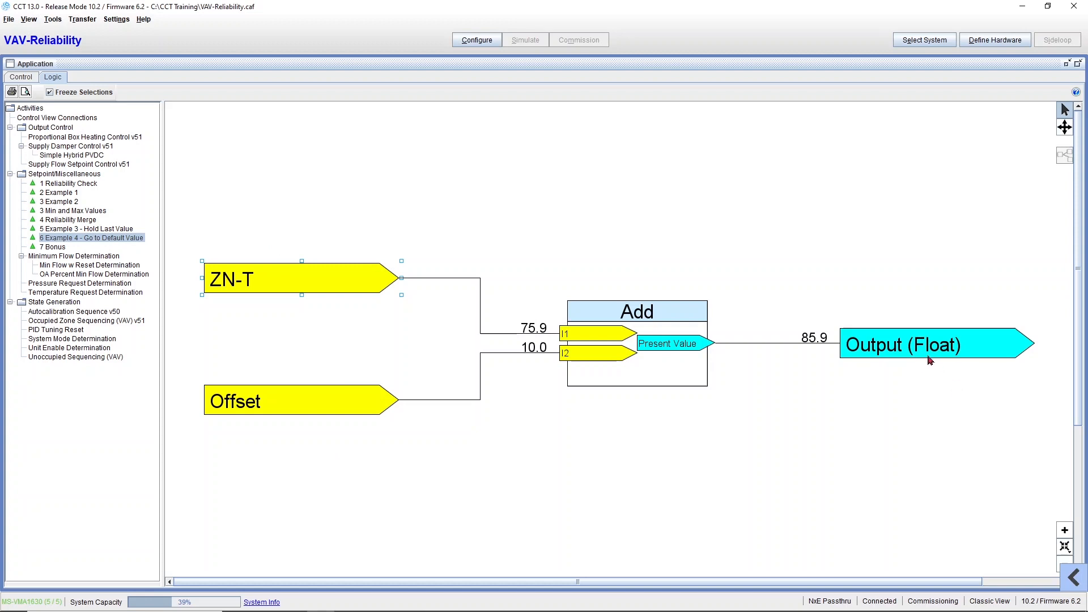
- Check the Failsoft and Default Value attributes in the details of Output (Float), and close them without changes
mouse_move(928, 358)
double_click(928, 357)
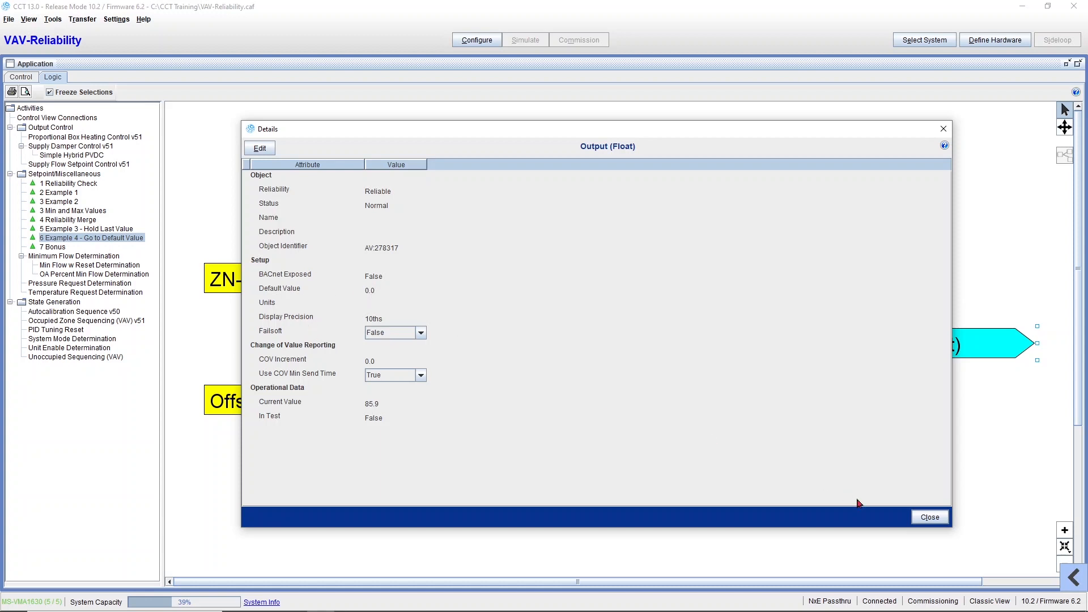
click(925, 517)
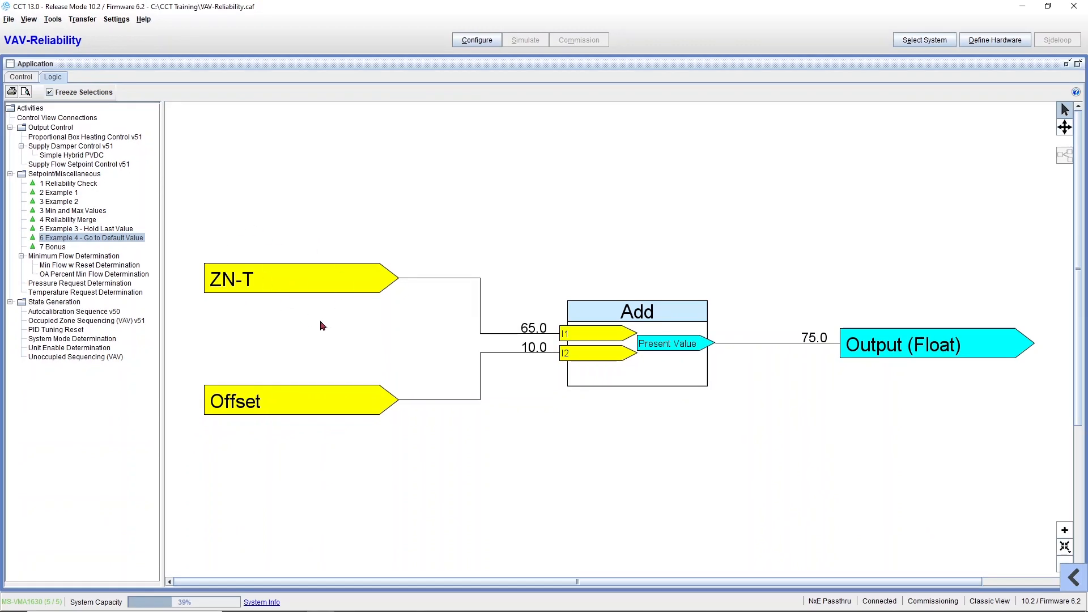
- Check ZN2-T's reliability attributes from the Control view, close its details, and open the logic of 7 Bonus
click(25, 79)
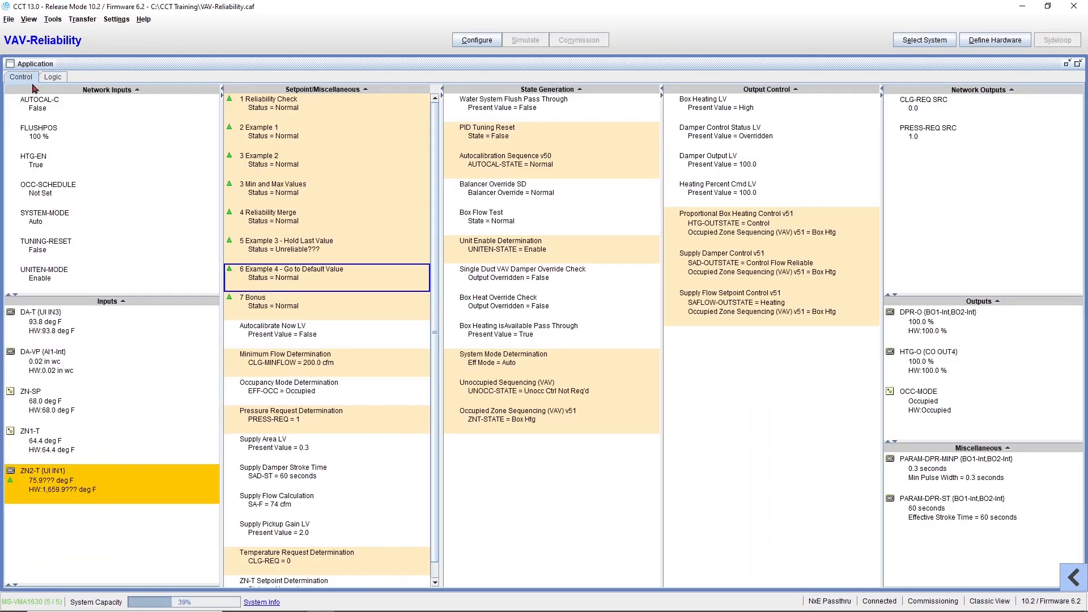
double_click(69, 482)
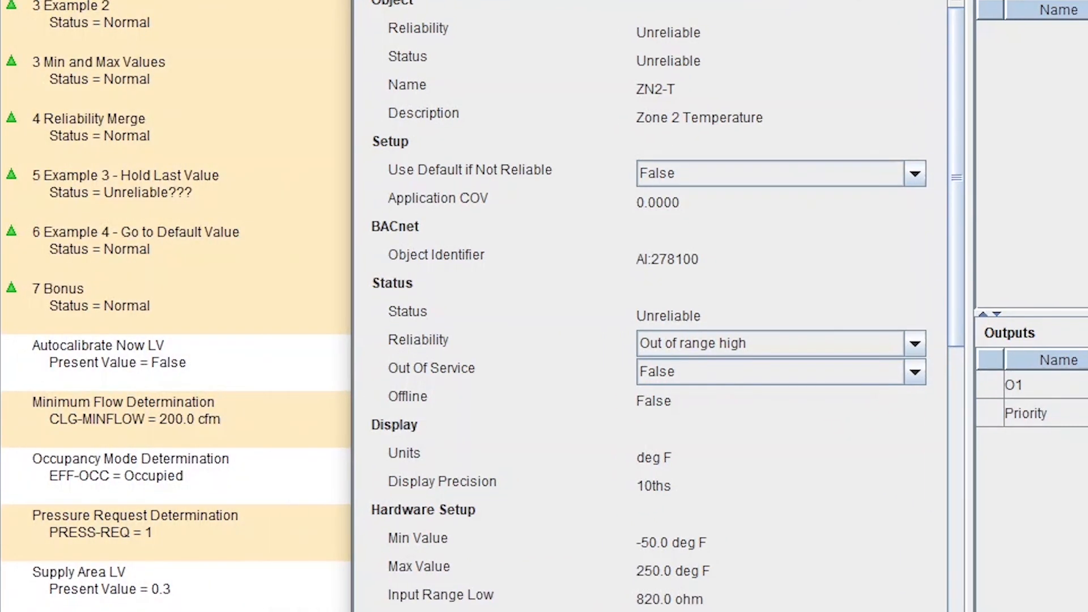
drag(737, 1, 732, 0)
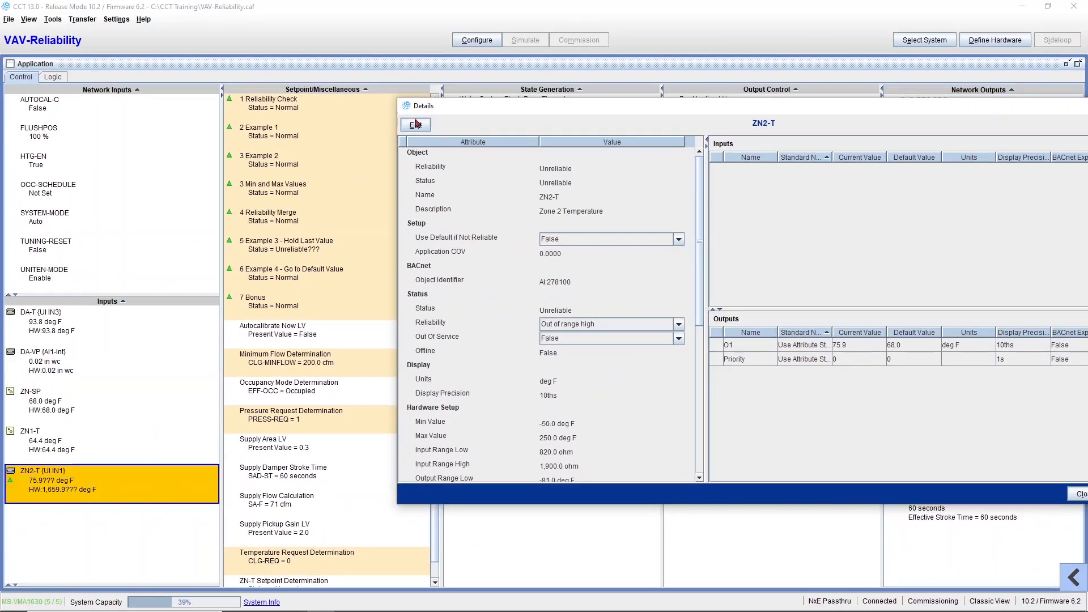
double_click(403, 105)
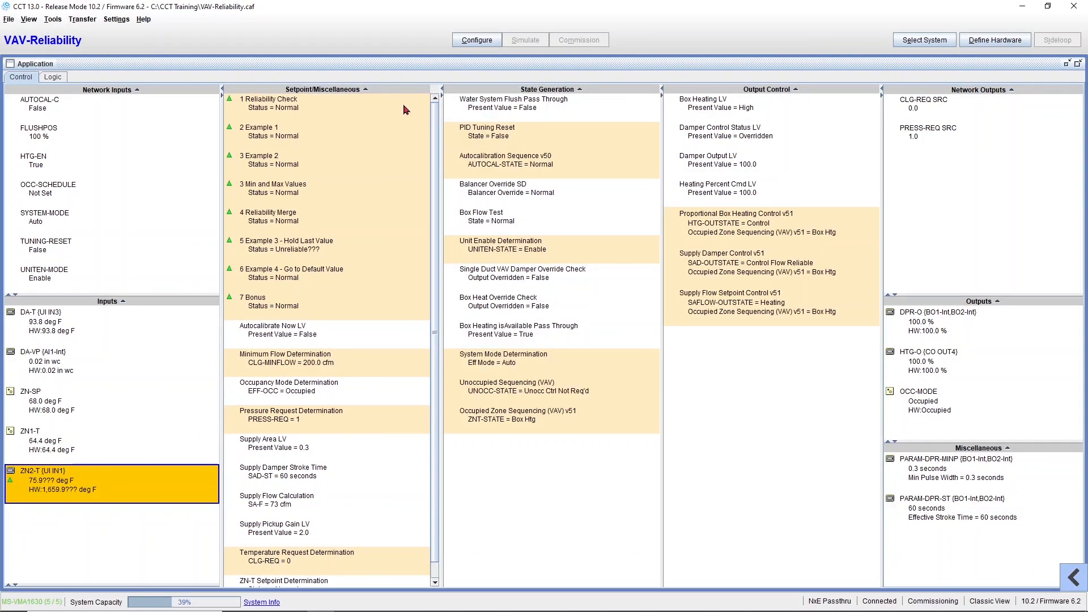
right_click(289, 314)
click(312, 343)
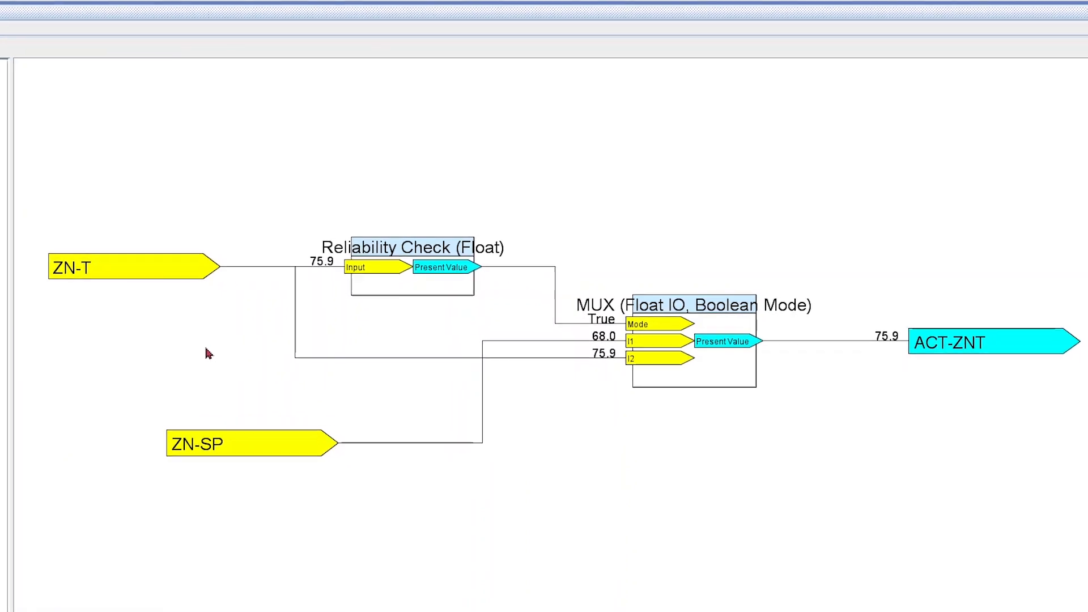